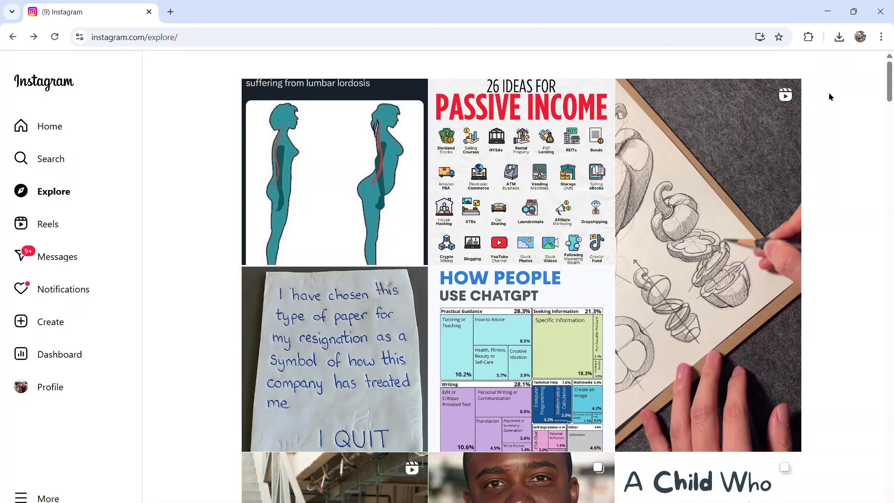
Scroll down the YourAIAgent welcome page and highlight the site's tagline text
scroll(830, 97, down, 15)
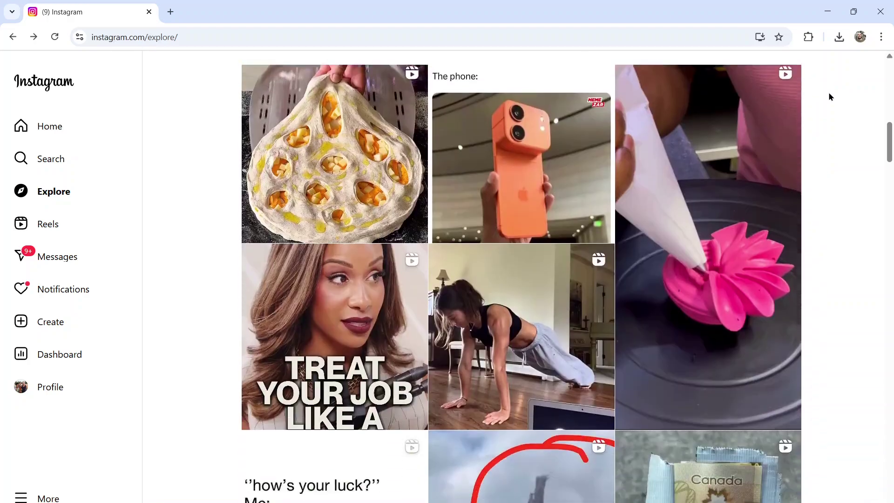
scroll(830, 96, down, 20)
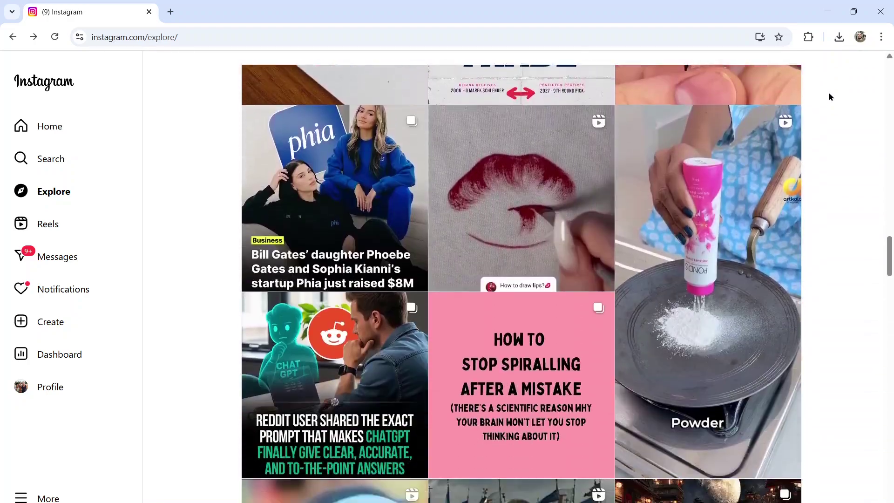
scroll(829, 97, down, 20)
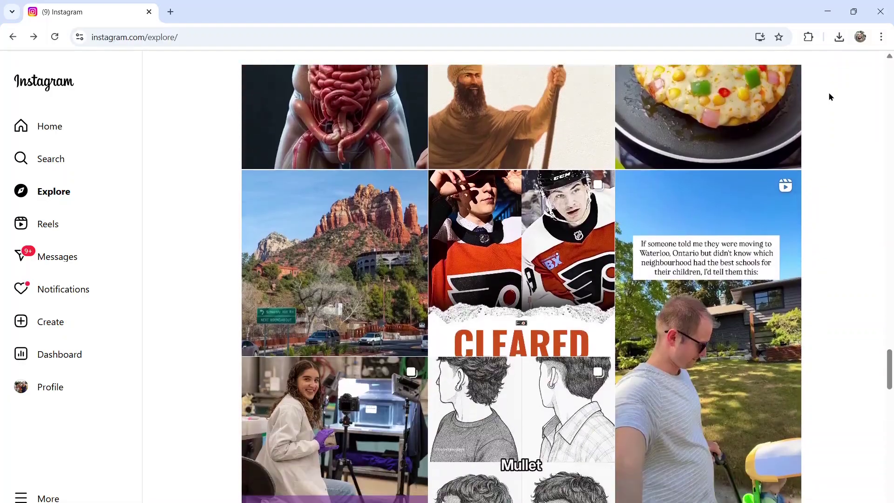
scroll(830, 97, down, 20)
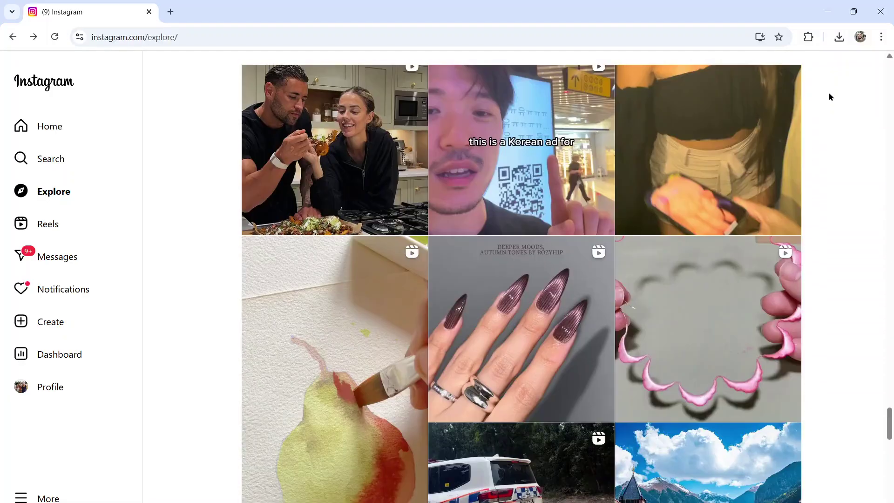
scroll(829, 96, down, 20)
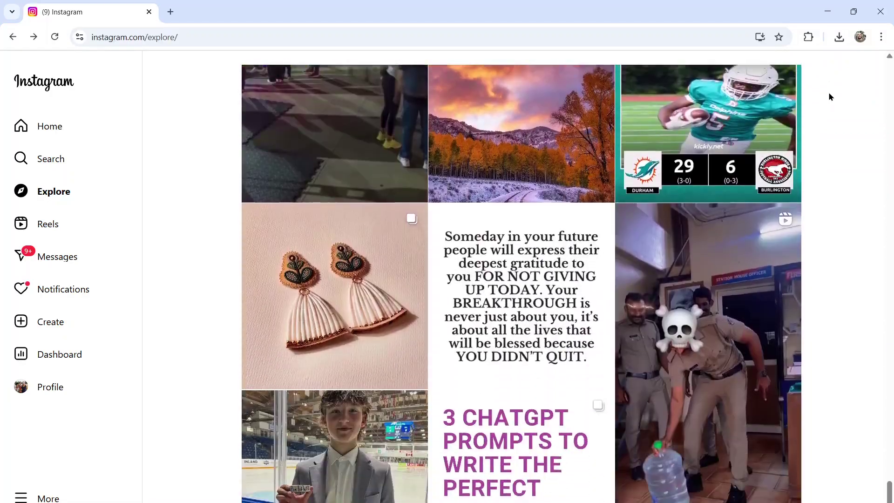
scroll(830, 97, down, 10)
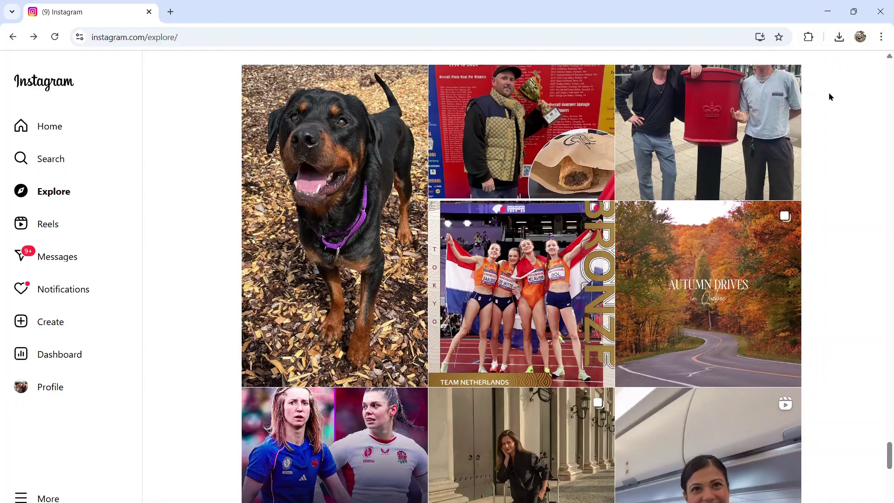
scroll(829, 96, down, 20)
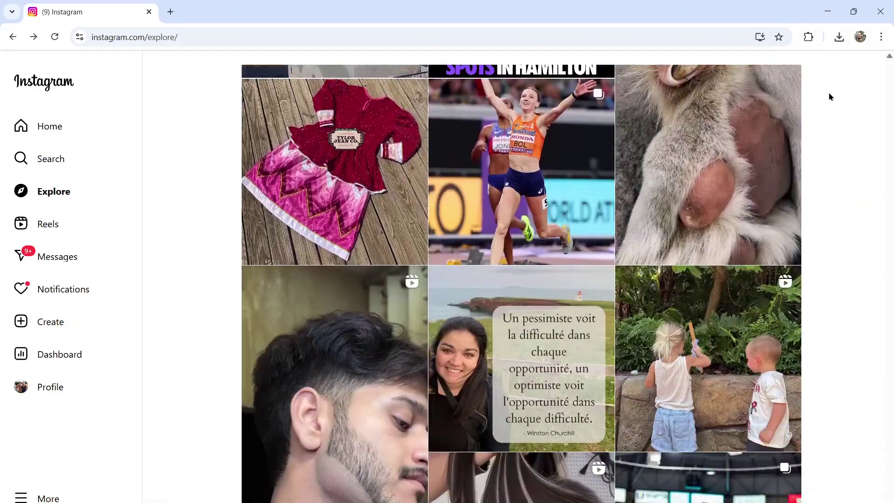
scroll(829, 97, down, 20)
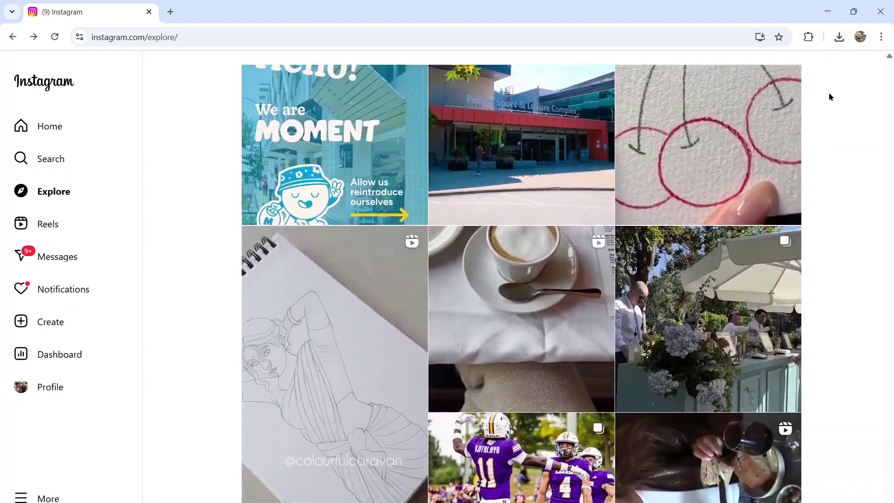
scroll(830, 96, down, 20)
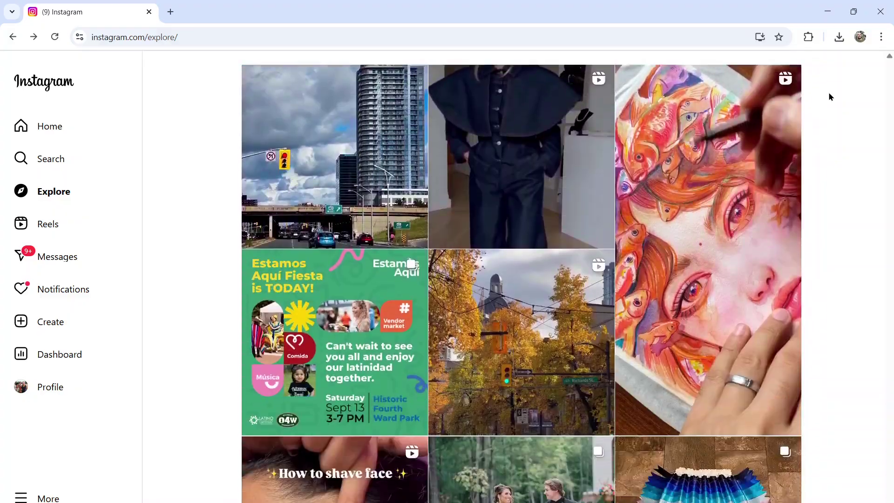
scroll(829, 96, down, 20)
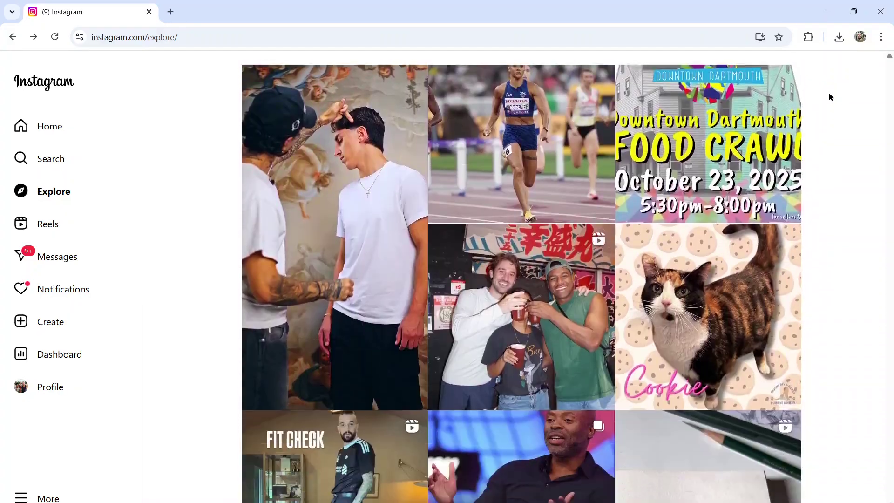
scroll(829, 97, down, 15)
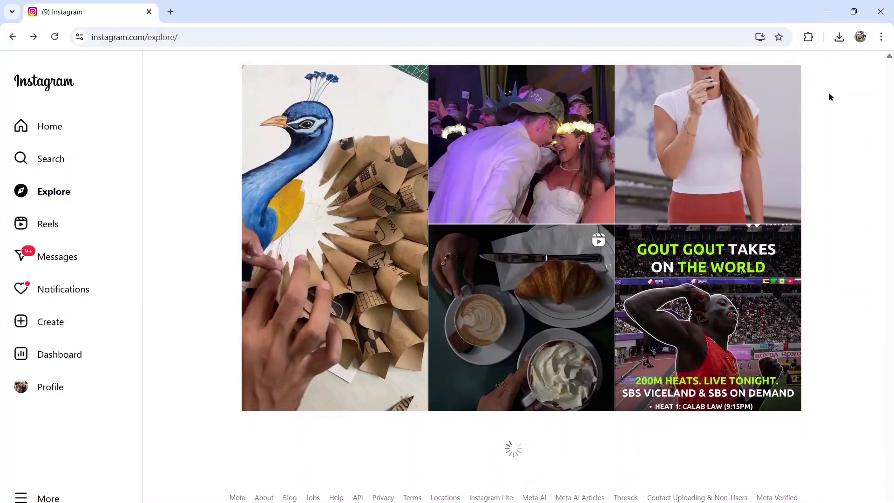
scroll(829, 96, down, 20)
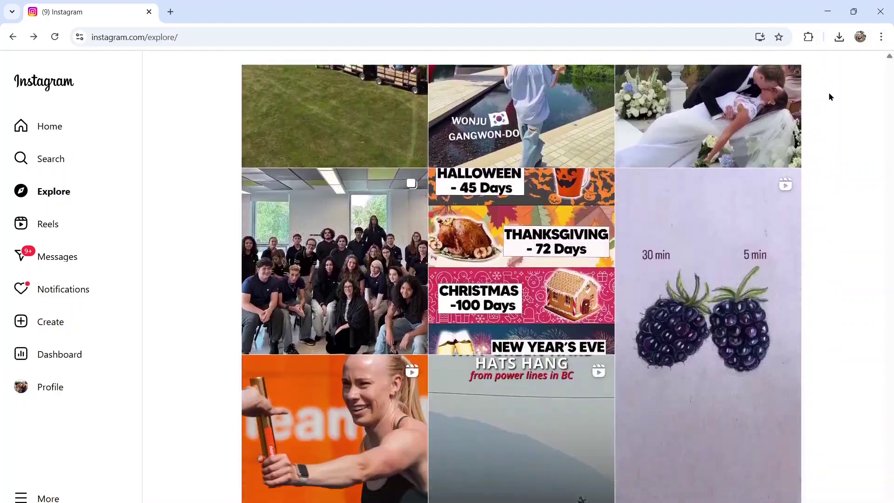
scroll(828, 91, down, 8)
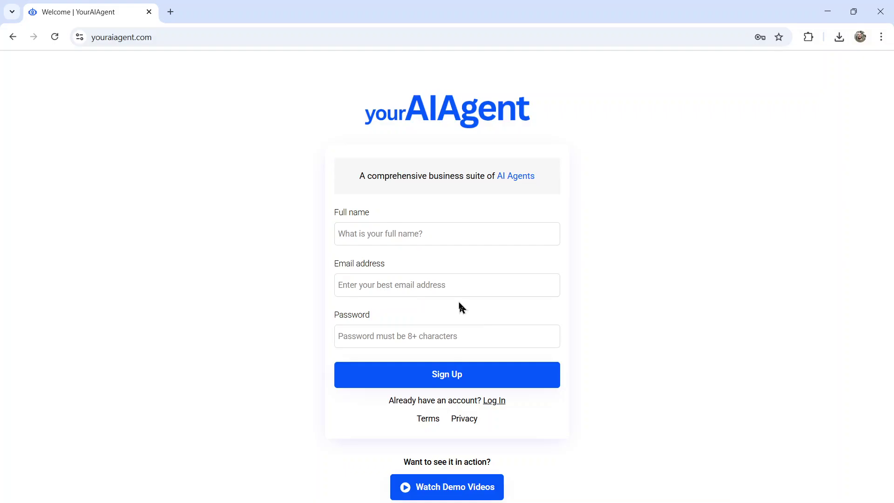
drag(361, 176, 536, 176)
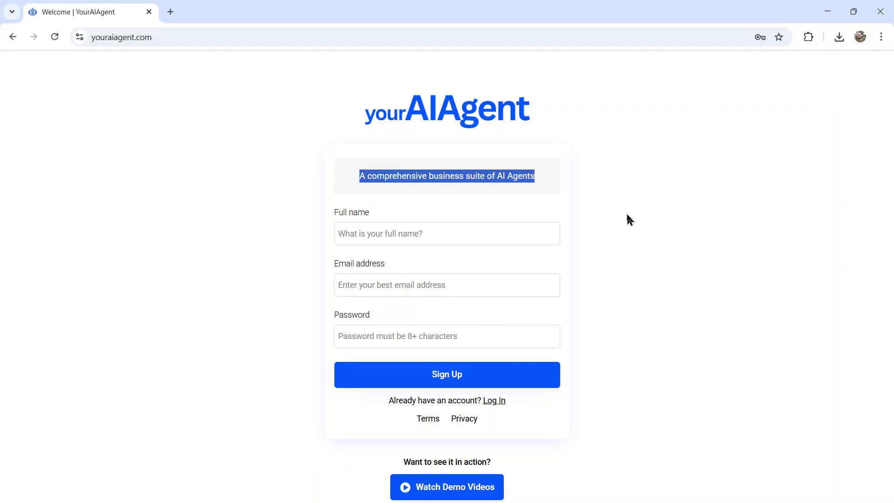
click(651, 233)
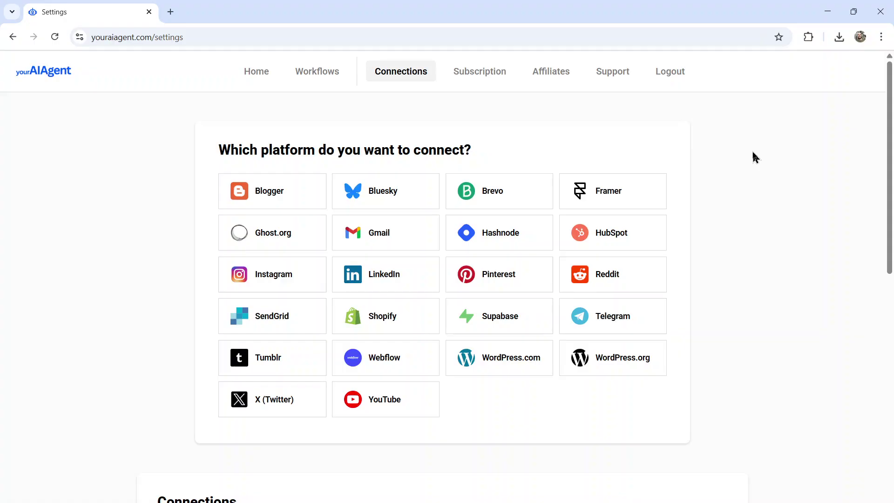
Connect Instagram with the account's username, allow access, and dismiss the connected alert
click(286, 289)
click(433, 296)
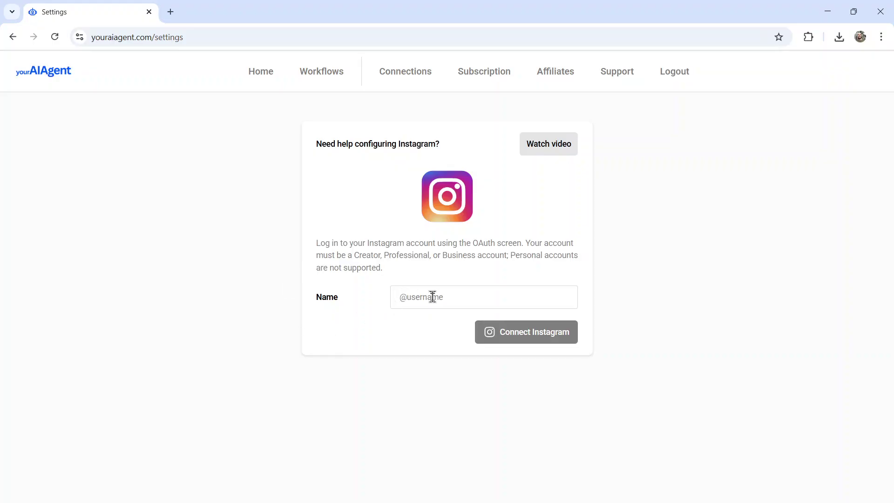
text(@wesdaio)
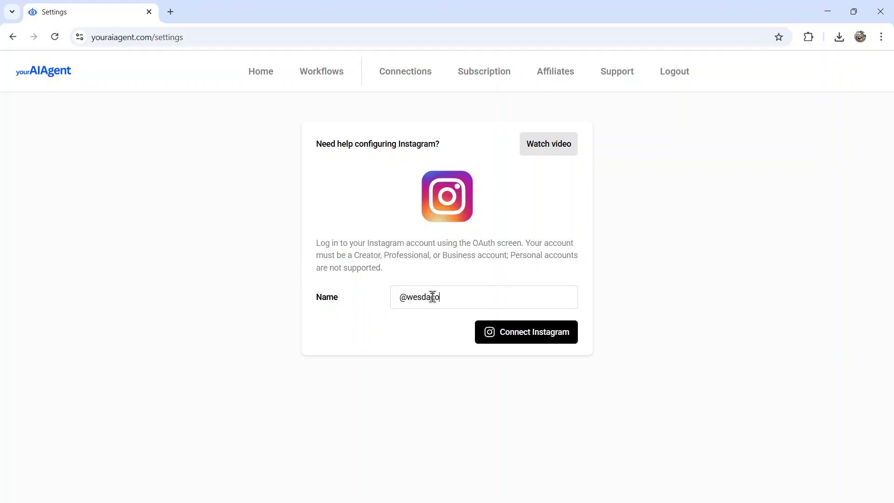
click(531, 343)
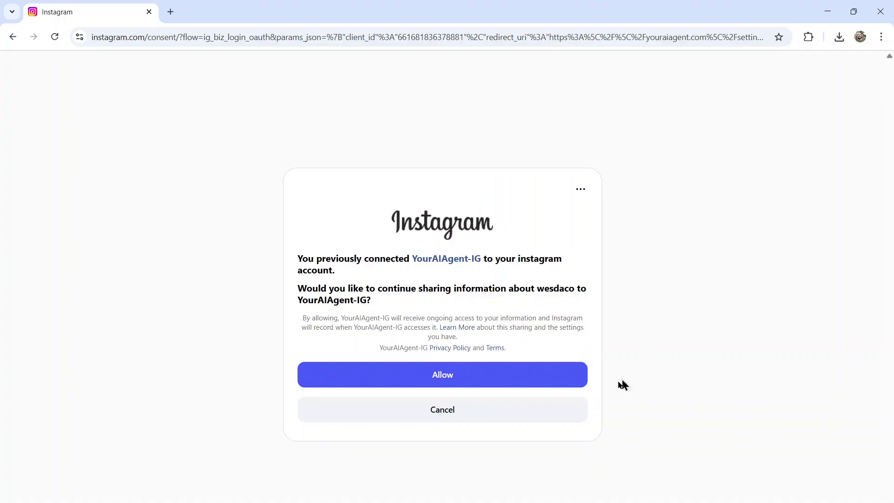
click(493, 382)
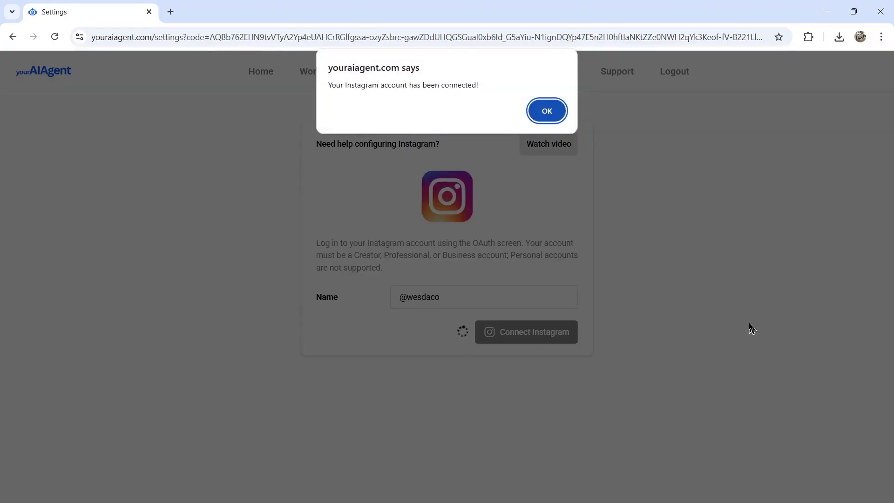
key(Return)
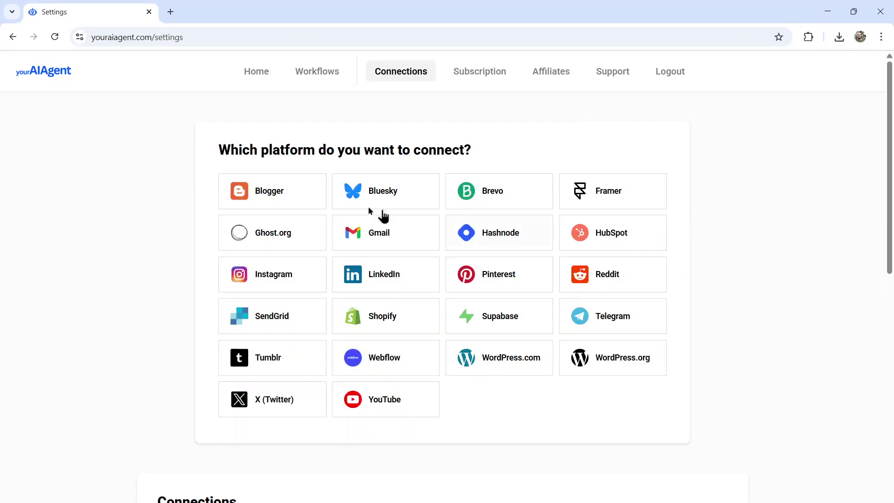
Go to the Home task page and filter it to show only agents
click(255, 74)
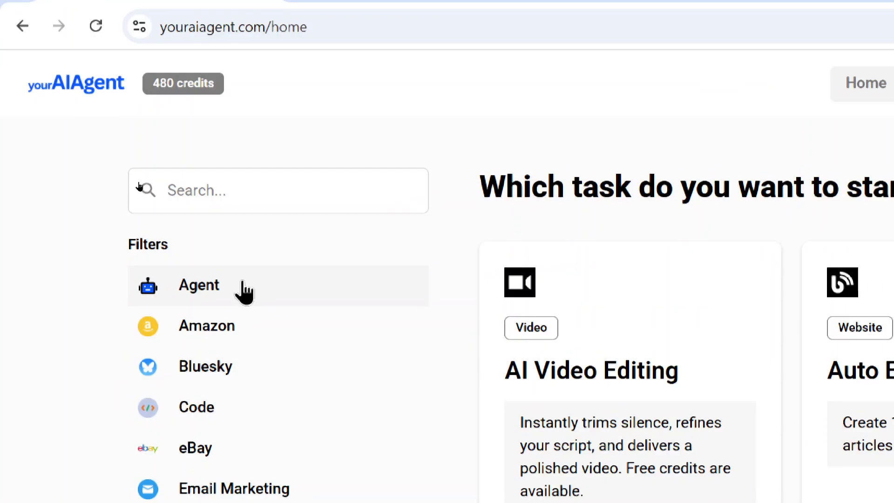
click(243, 284)
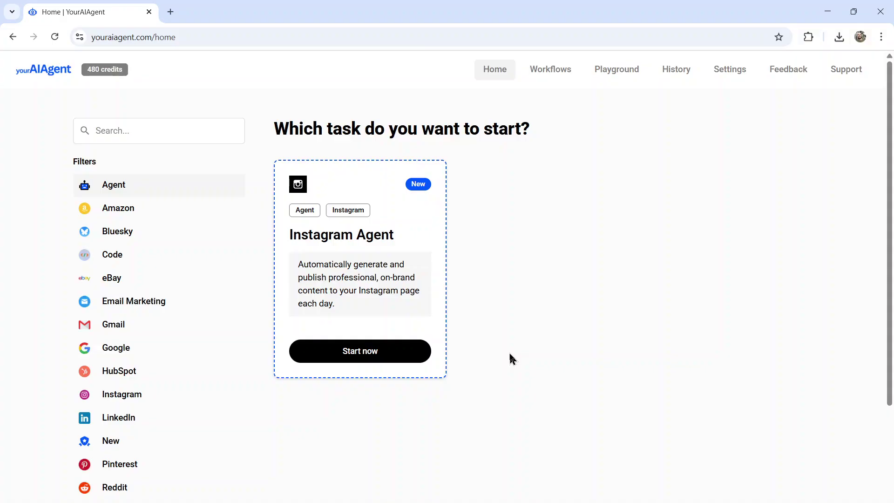
click(381, 360)
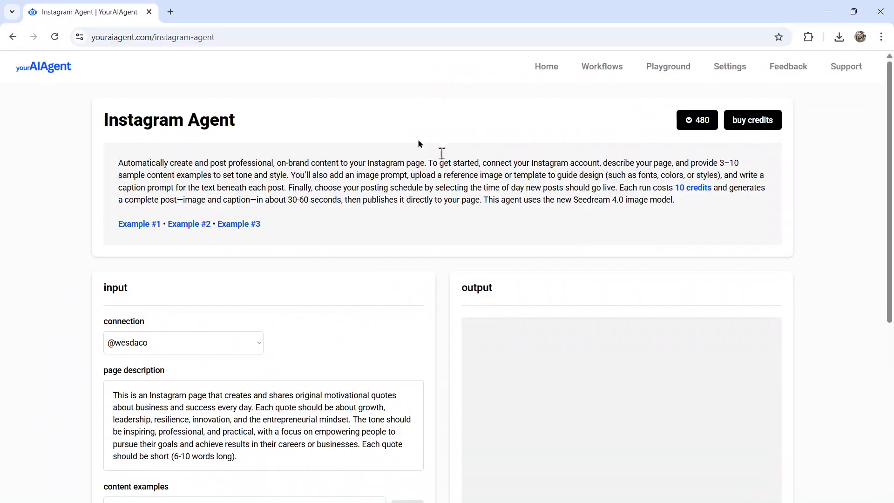
click(601, 200)
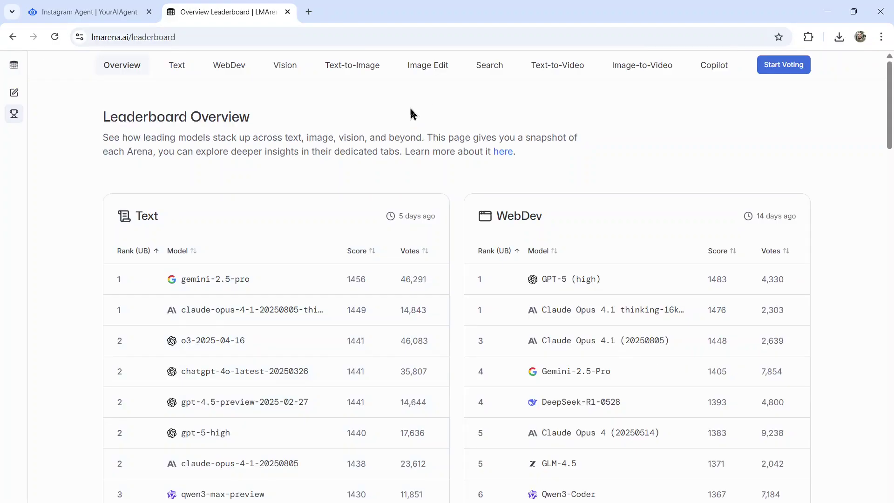
click(349, 70)
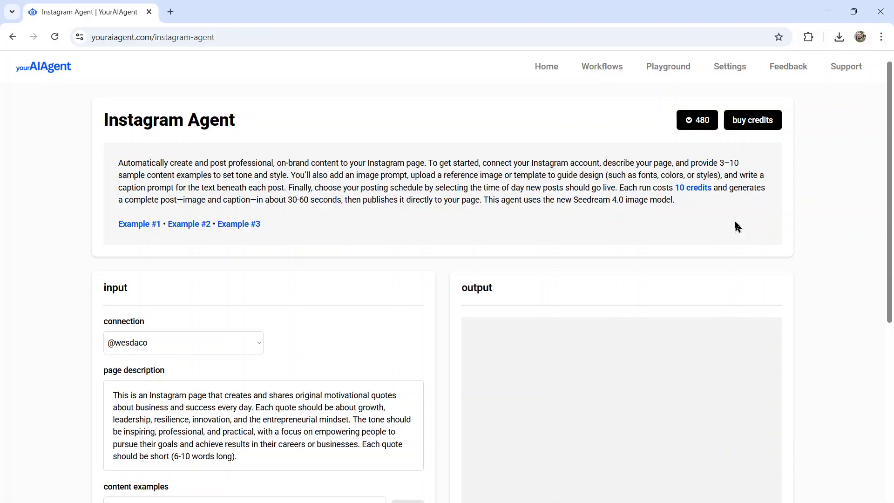
drag(573, 200, 627, 201)
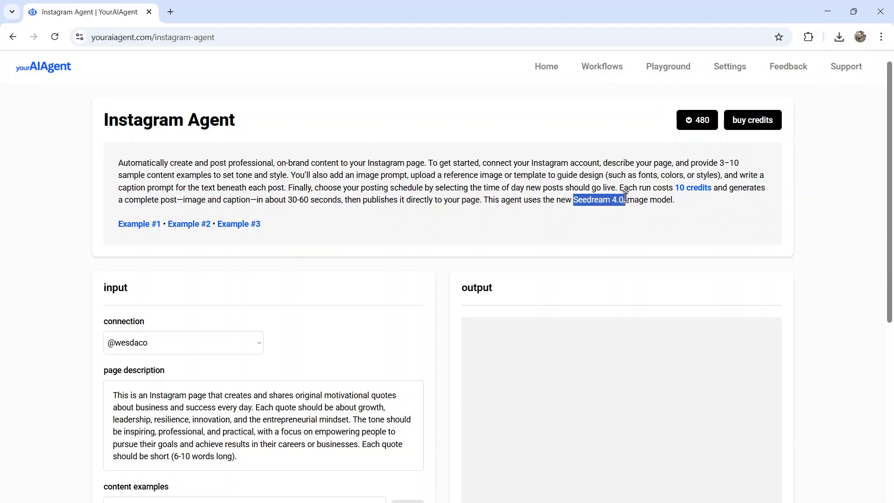
click(721, 250)
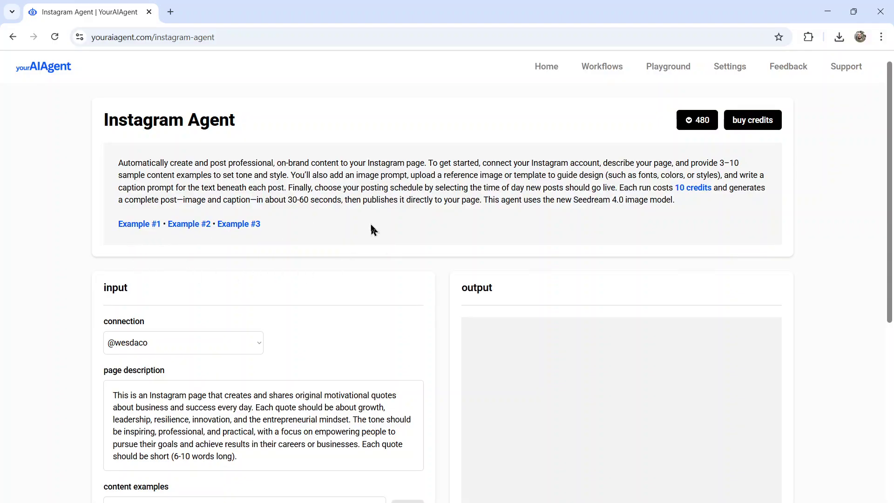
Open the Example #1 sample post image in a new tab
click(139, 225)
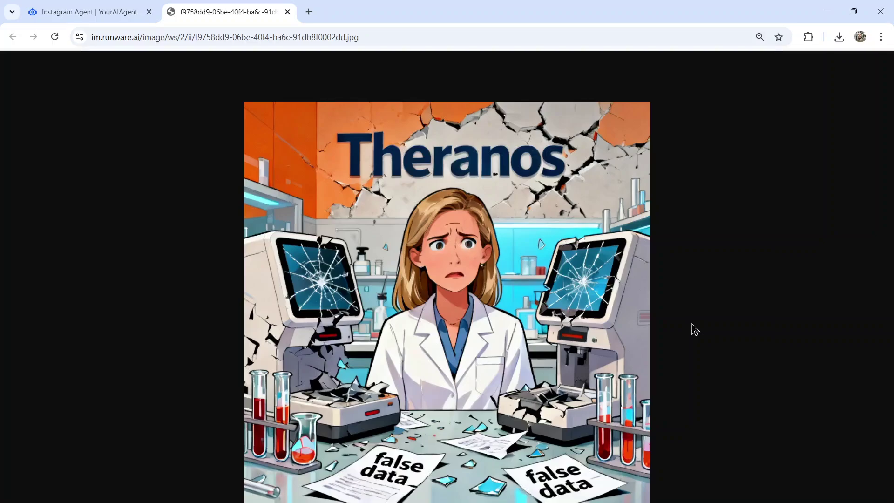
Close the example image tab and review the three example links on the form
key(ctrl+w)
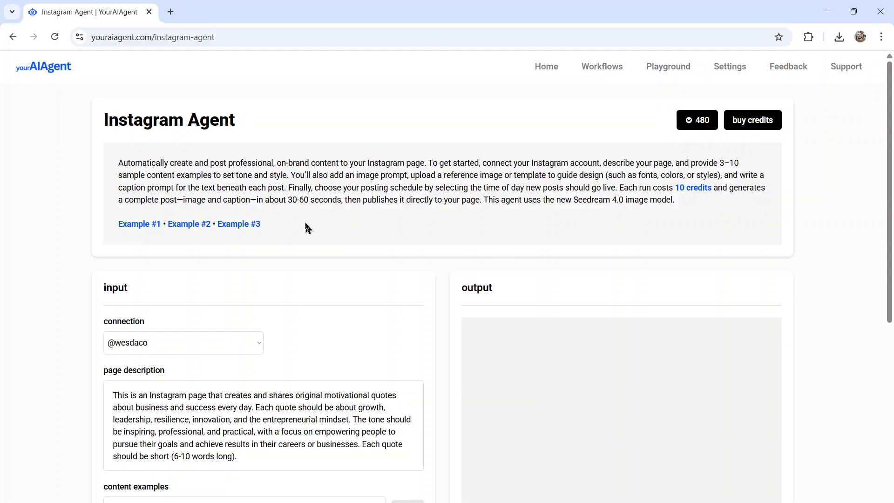
drag(306, 225, 172, 233)
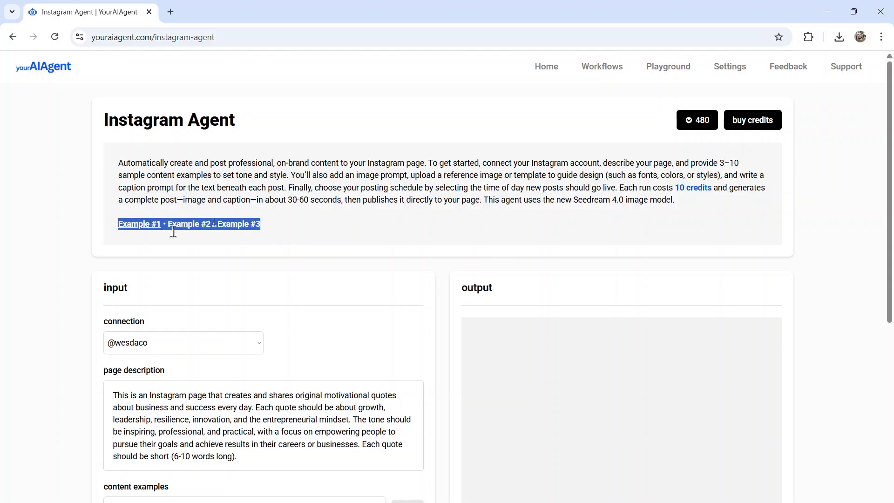
click(425, 239)
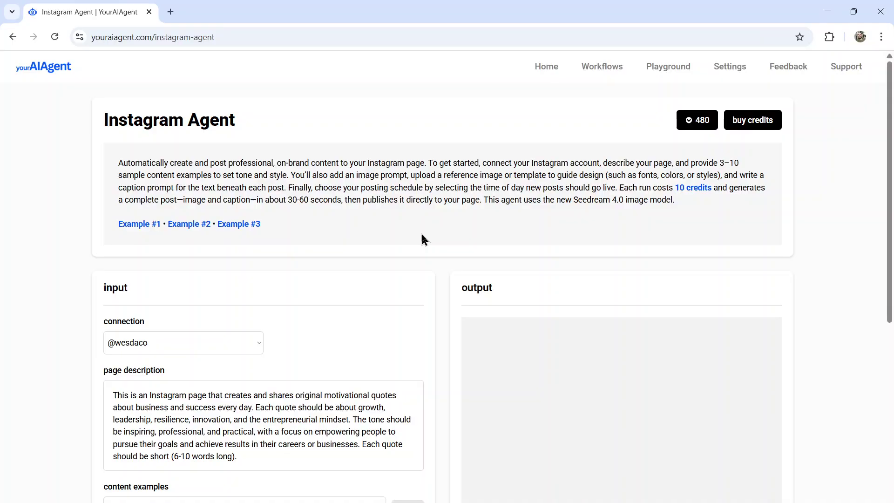
scroll(423, 240, down, 5)
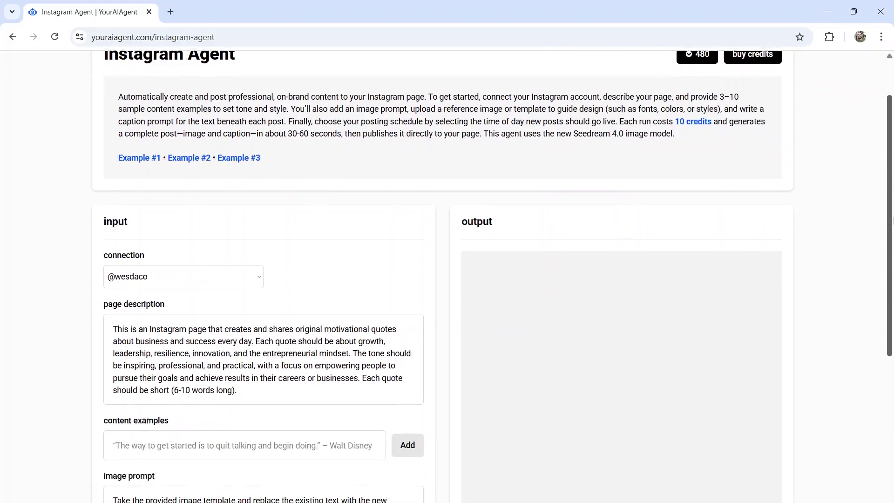
drag(892, 302, 892, 189)
scroll(261, 178, down, 3)
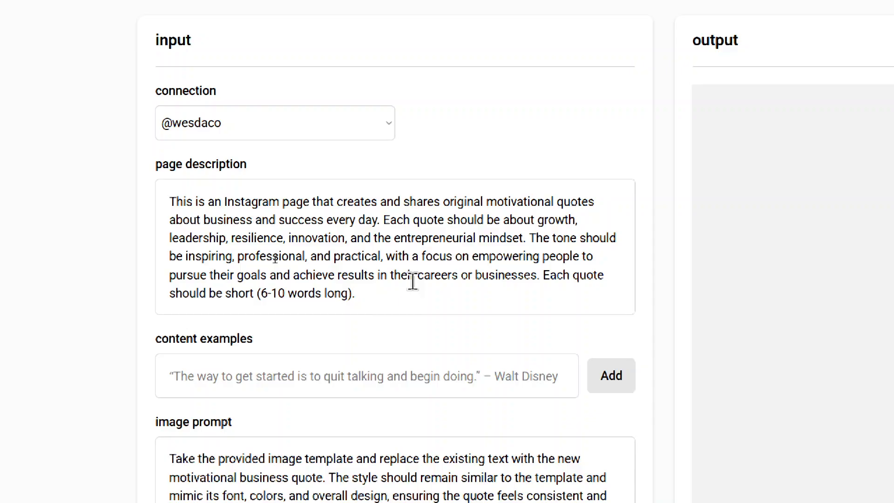
Download the Canva quote template design from its Share menu
click(413, 281)
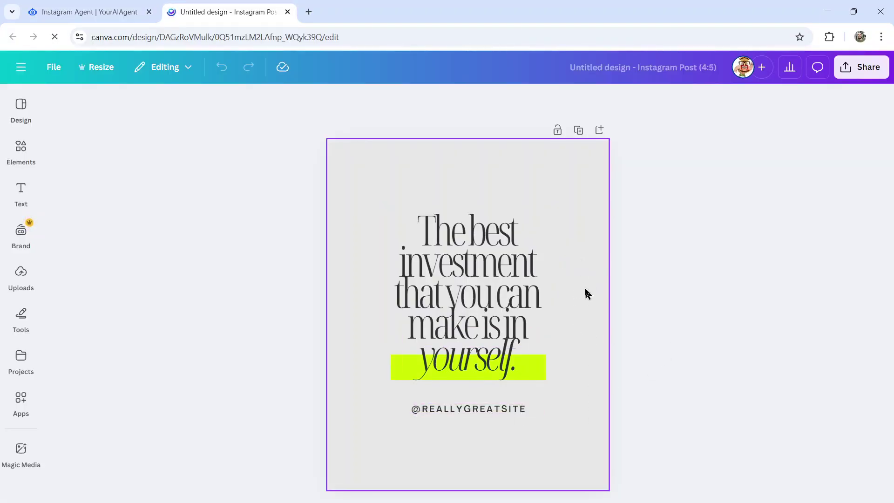
click(847, 67)
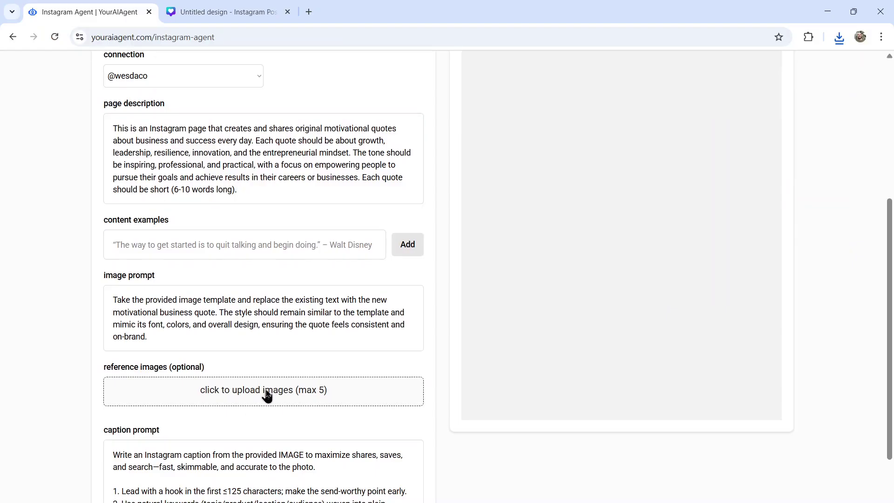
click(267, 395)
Replace the page description with the pasted landscape photography of iconic cities text
double_click(447, 227)
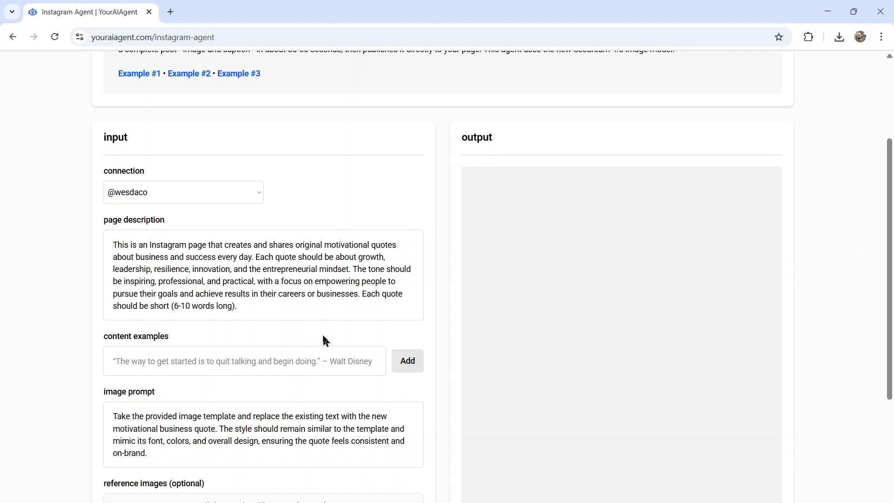
click(280, 313)
key(ctrl+a)
text(This Instagram page features original landscape photography, focusing on iconic cities around the world. I highlight stunning downtown views, often captured from unique drone perspectives or elevated angles.)
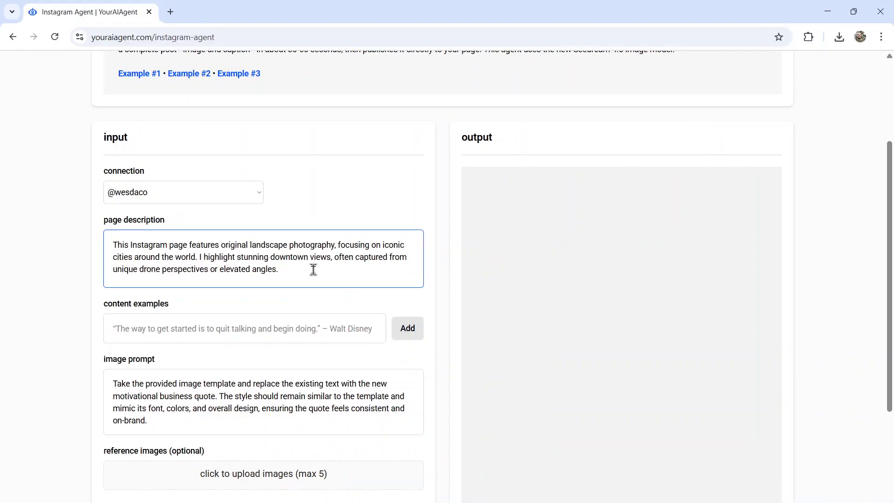
Add Chicago and New York to the content examples list
click(270, 328)
text(Chicago)
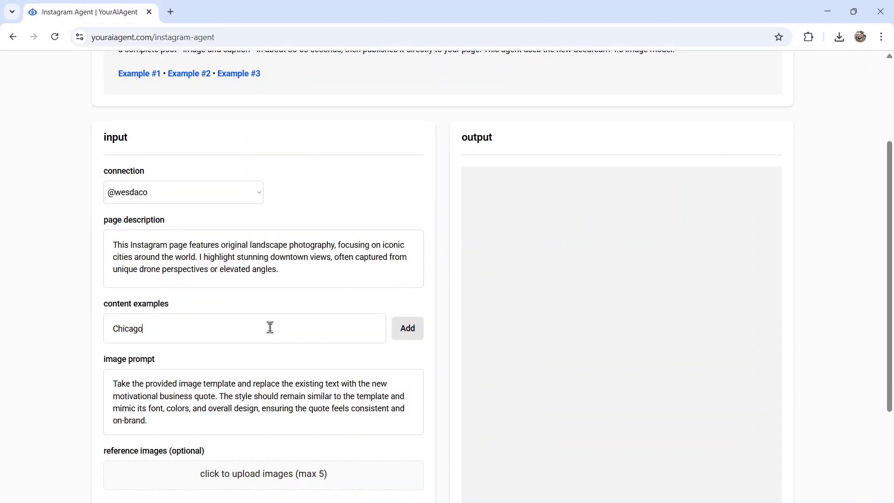
click(408, 331)
click(244, 333)
text(New York)
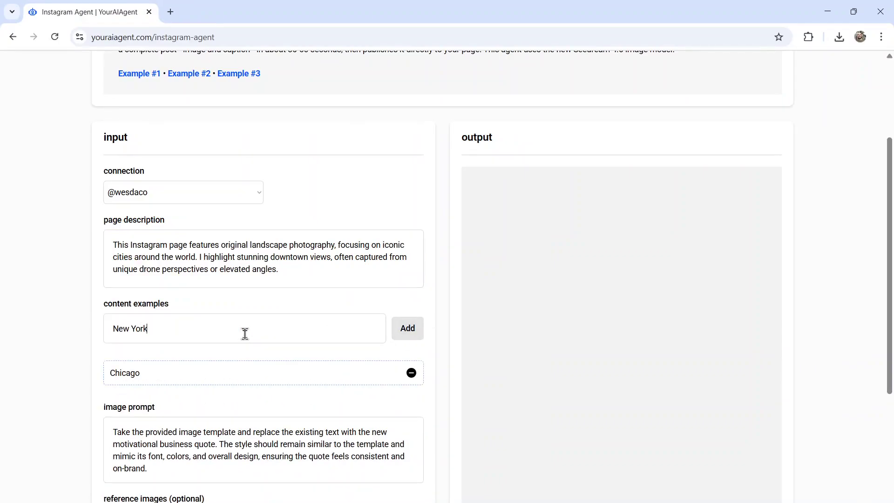
click(413, 333)
Add Paris, France and Toronto, Ontario as further content examples
click(223, 329)
text(Paris)
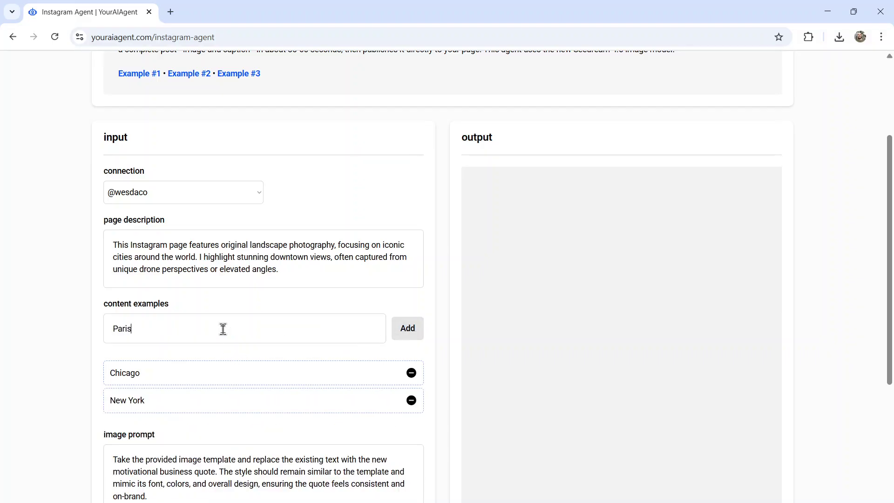
text(, France)
click(404, 331)
click(239, 329)
text(Toro)
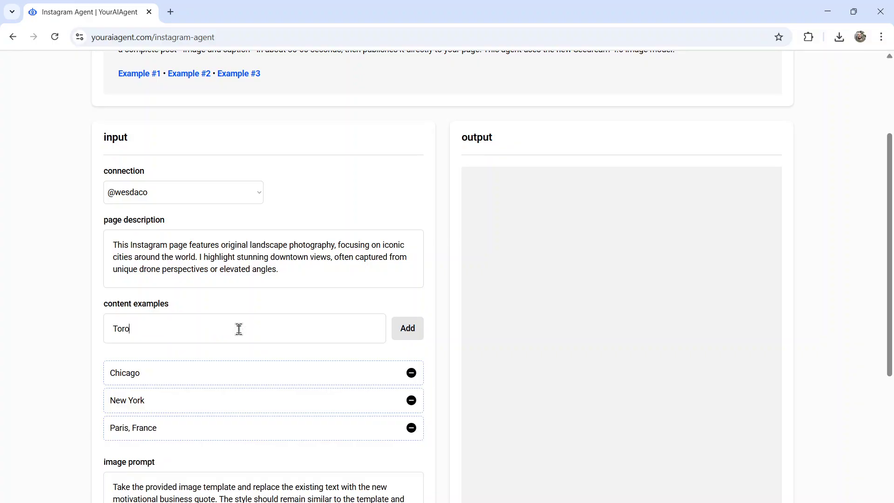
text(nto, Ontario)
click(406, 329)
scroll(264, 285, down, 3)
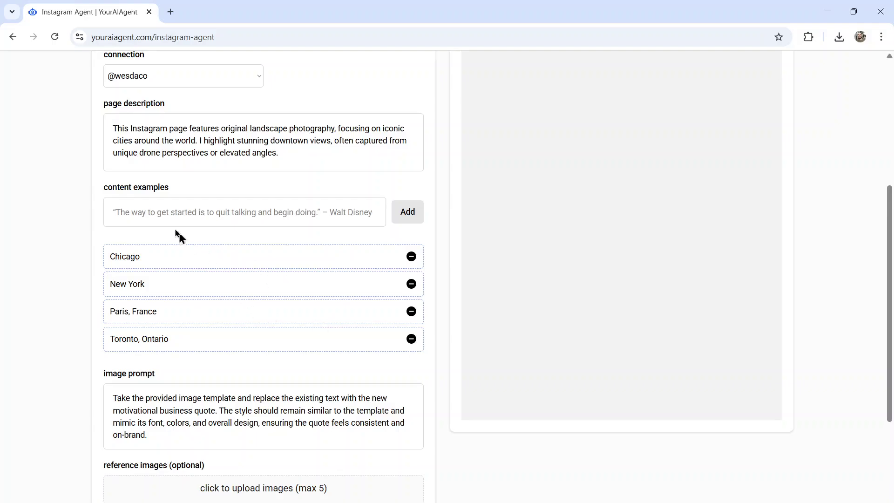
drag(98, 191, 191, 194)
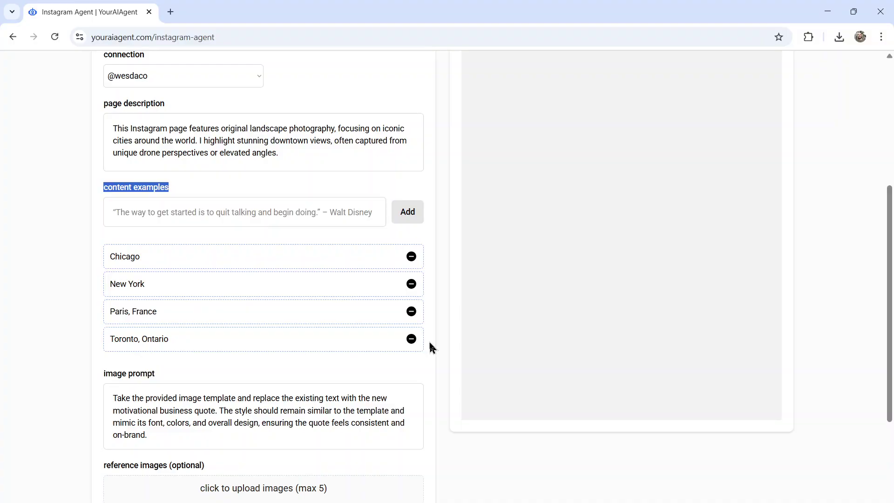
scroll(431, 347, down, 3)
drag(148, 318, 102, 283)
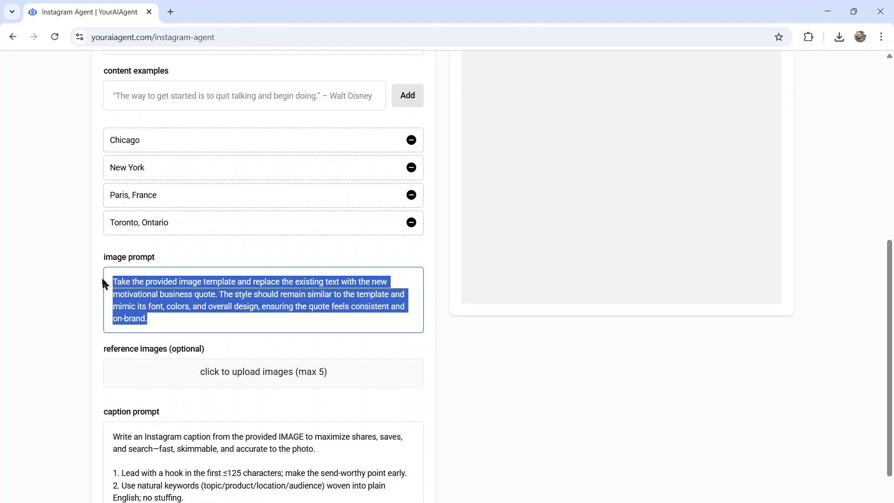
Rewrite the image prompt to request downtown city views from unique drone perspectives or elevated angles
key(Right)
key(BackSpace)
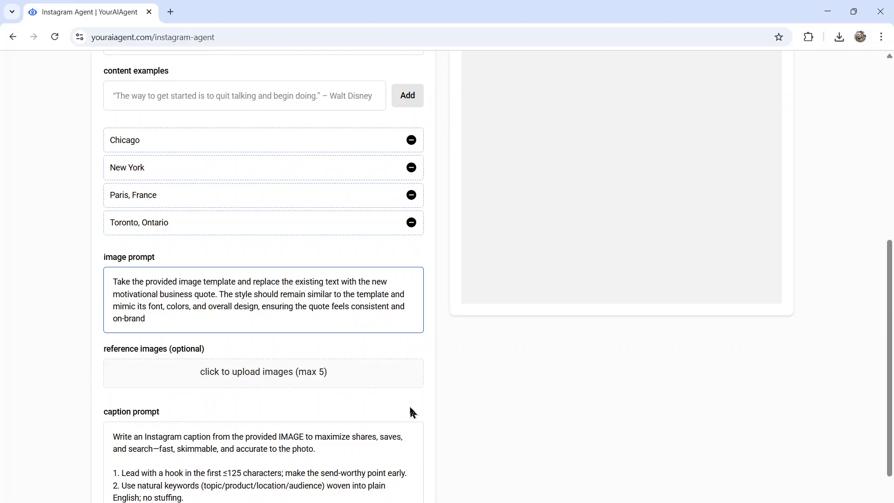
scroll(411, 411, up, 3)
drag(295, 194, 117, 193)
scroll(349, 459, down, 2)
drag(169, 365, 248, 318)
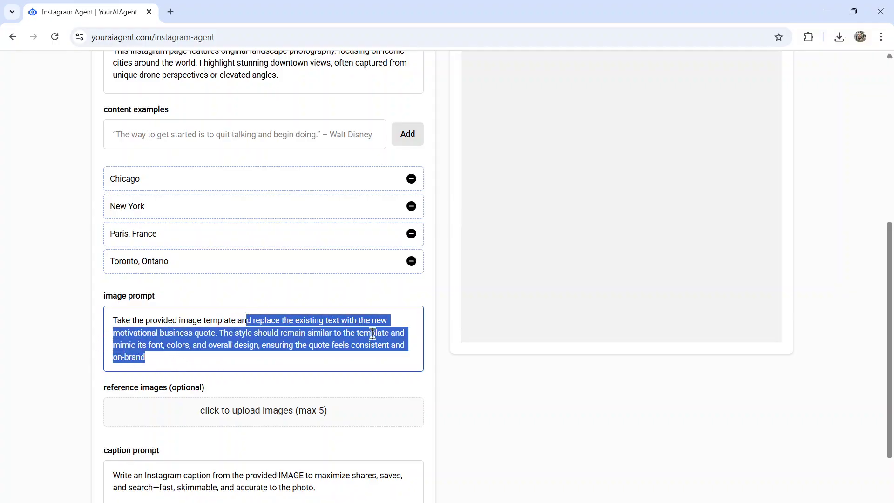
key(BackSpace)
key(ctrl+BackSpace)
key(ctrl+BackSpace)
key(ctrl+BackSpace)
text(city )
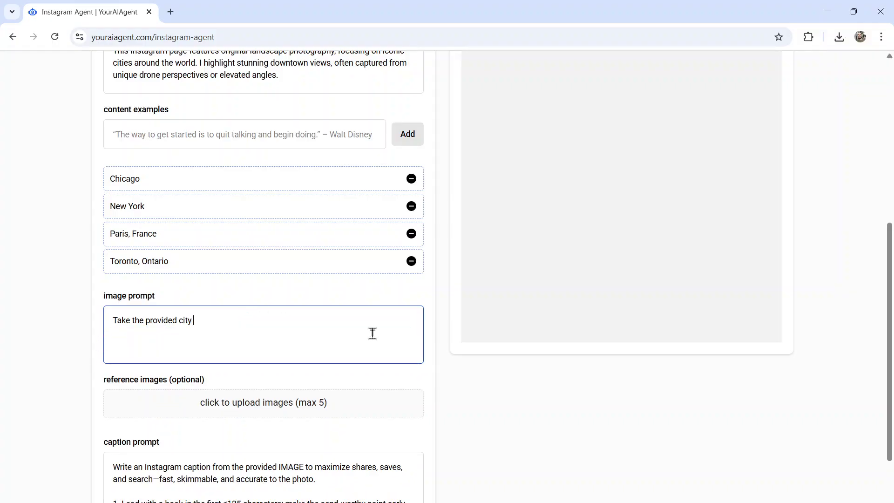
text(and generate an image)
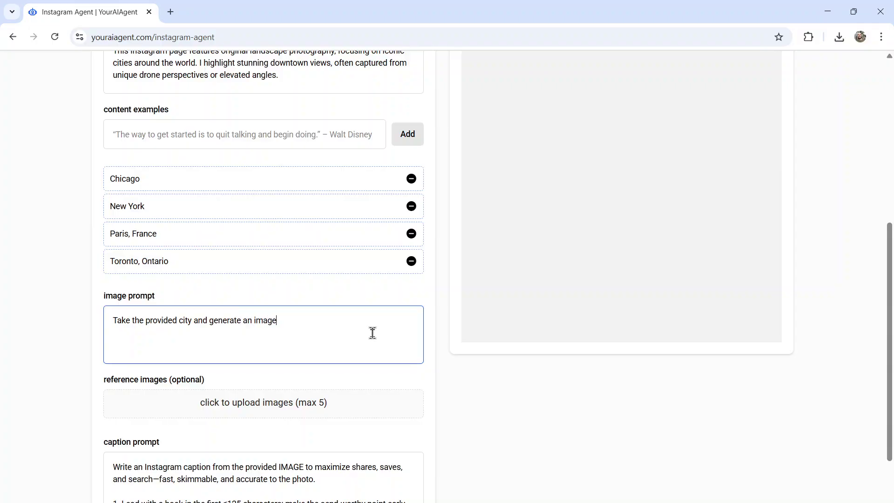
text( highlighting its stunning downtown views)
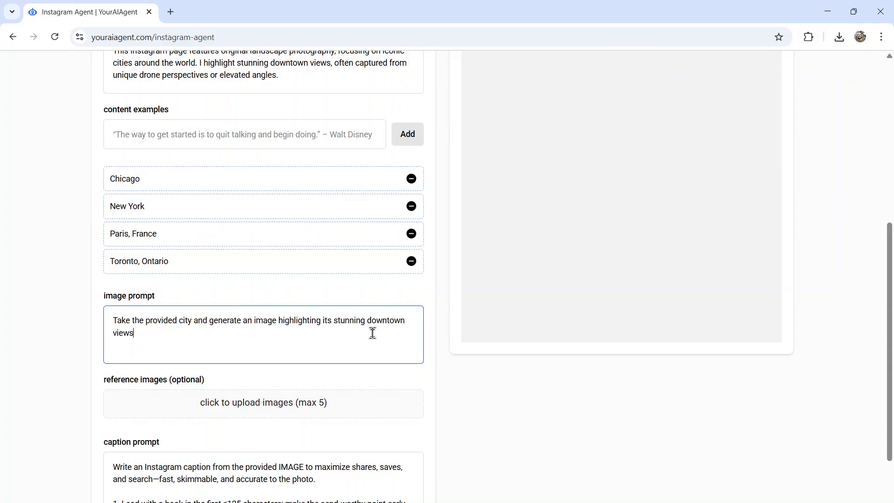
text( captured from unique drone pers)
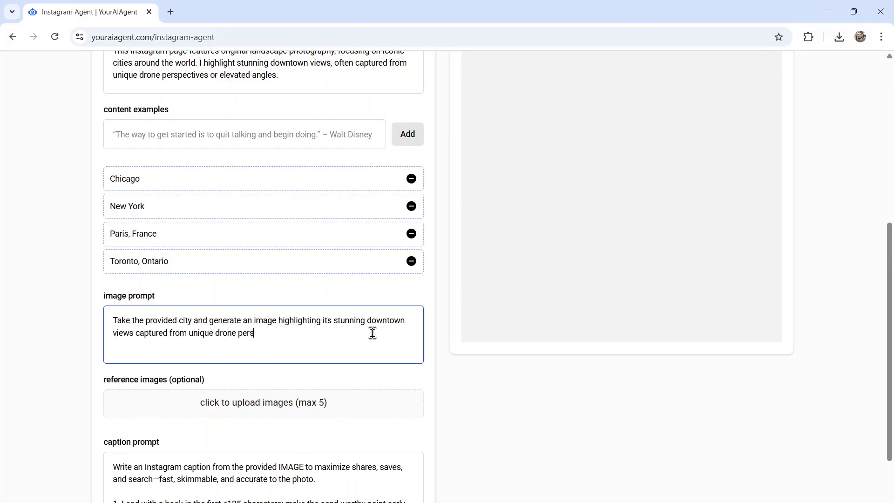
text(pectives or elevated angles.)
scroll(339, 264, down, 4)
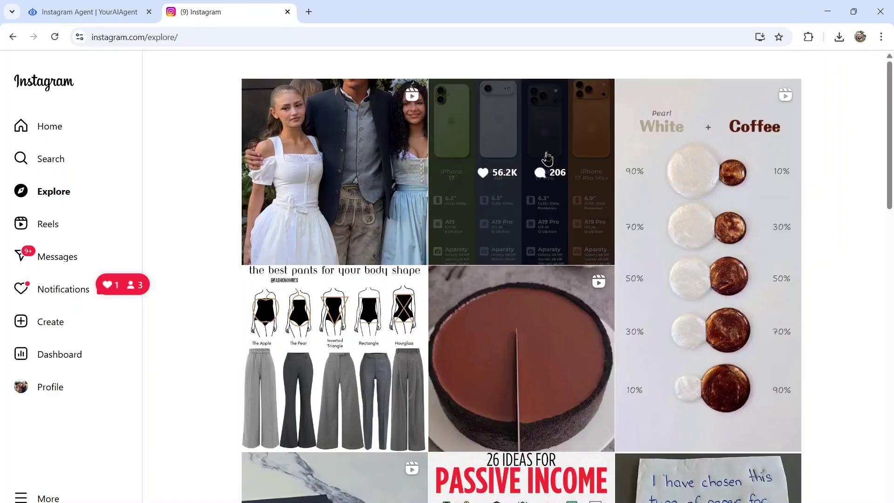
Open the iPhone lineup Instagram post and capture its image with a screen snip
click(547, 158)
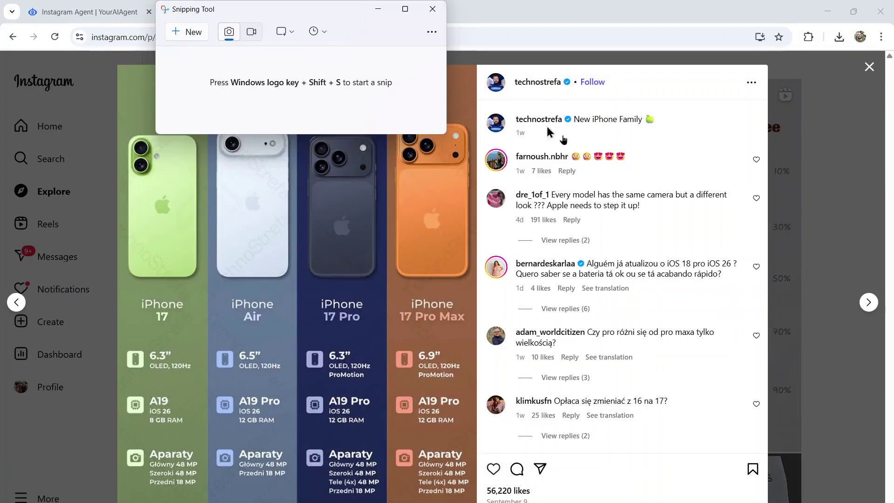
drag(335, 16, 673, 96)
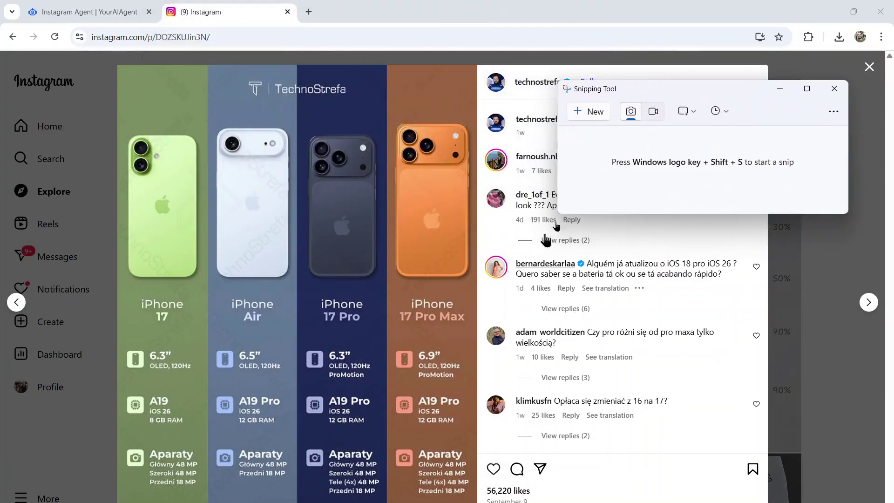
click(591, 111)
drag(118, 66, 477, 502)
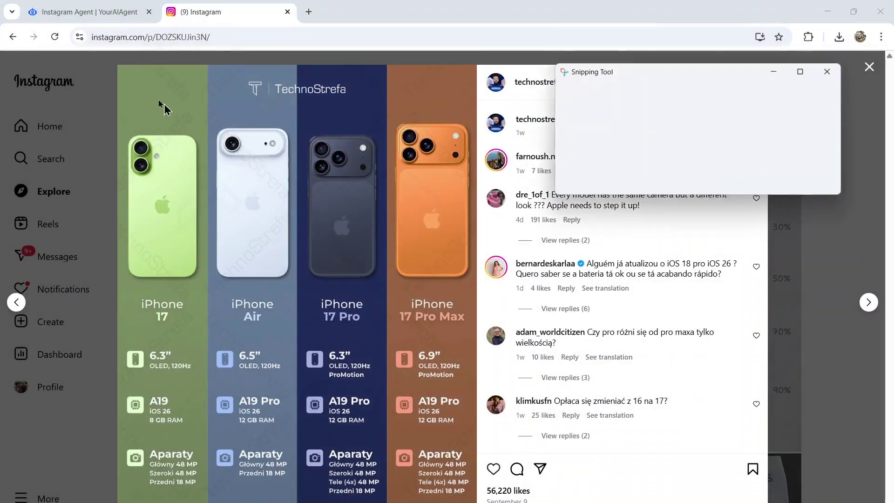
click(89, 11)
Upload Screenshot 2025-09-23 154330.png as a reference image
click(279, 226)
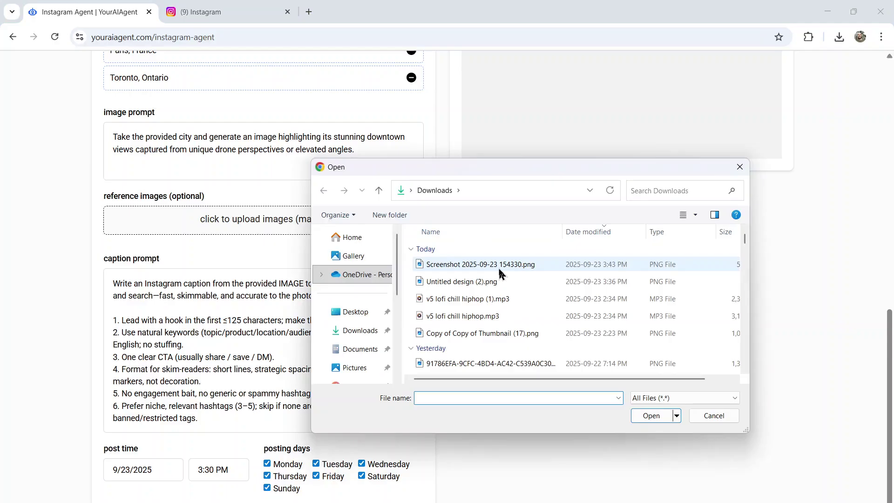
click(529, 266)
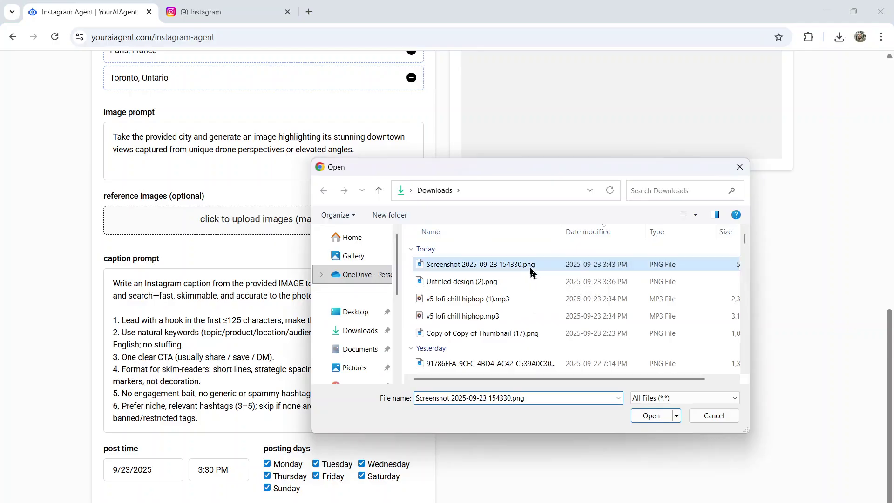
click(651, 416)
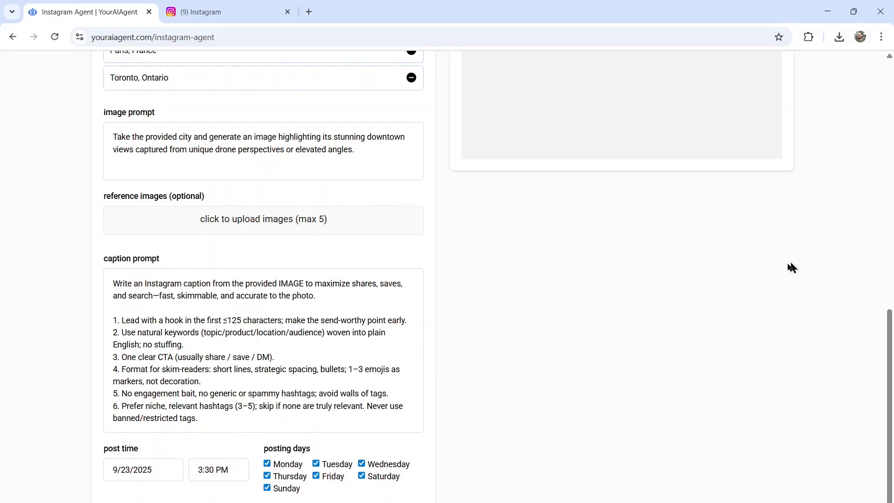
Place the cursor in the caption prompt box to begin editing it
click(229, 421)
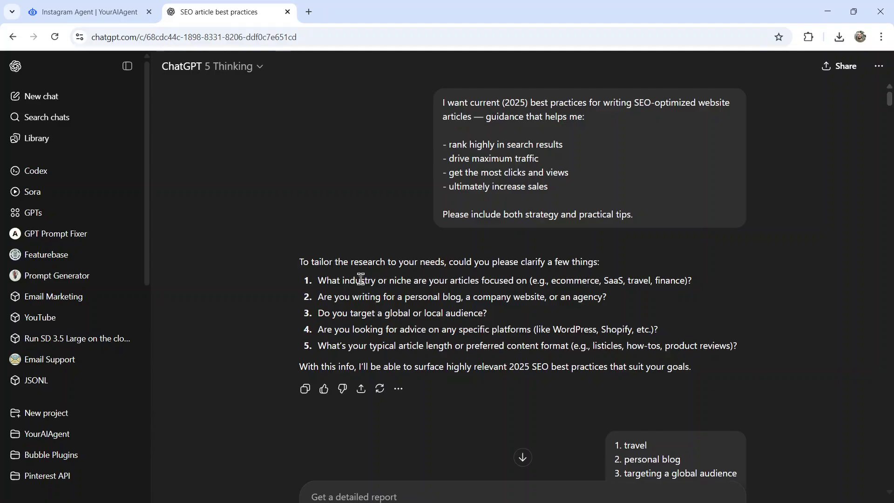
Review ChatGPT's copy-paste SEO prompt for a travel blog, checking the chat tools list along the way
click(315, 502)
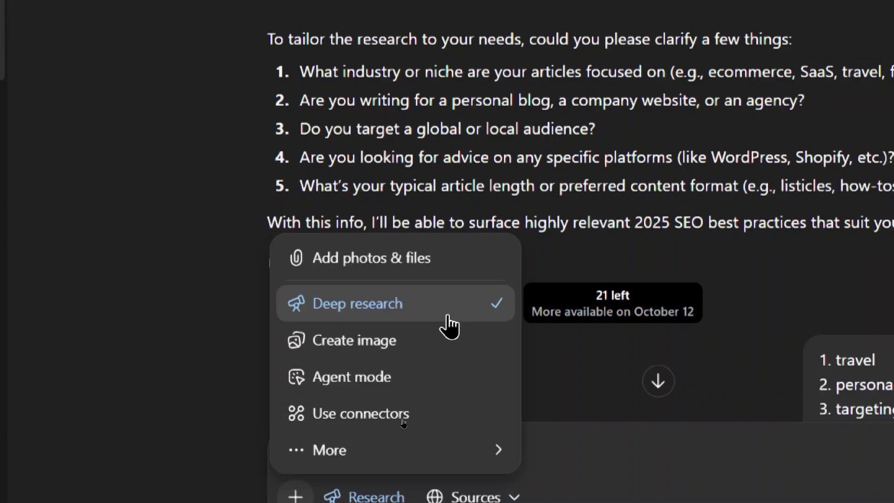
click(893, 58)
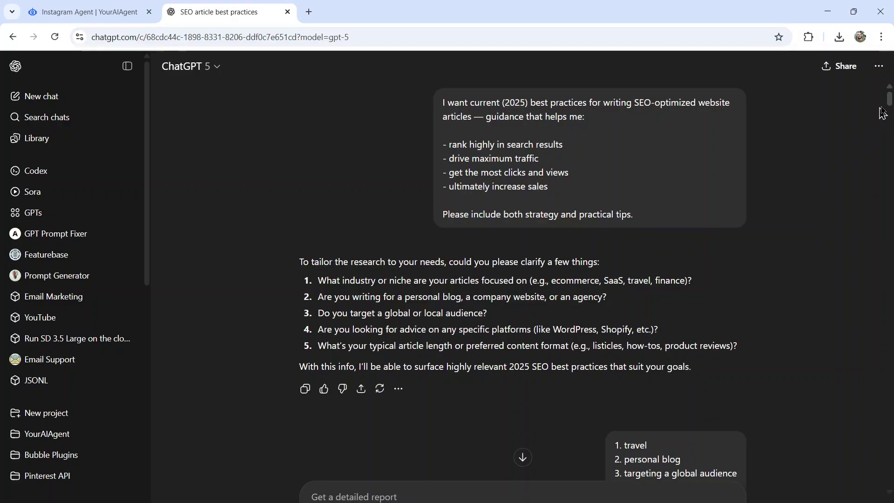
drag(889, 100, 266, 89)
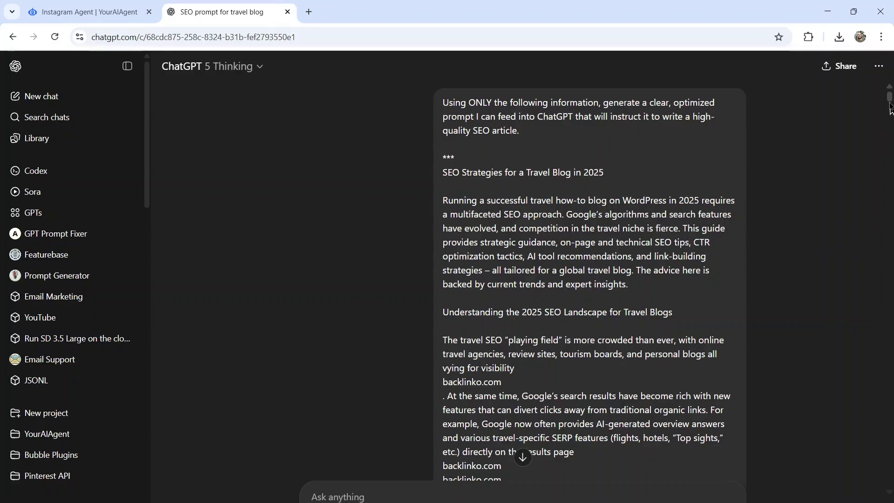
scroll(889, 112, down, 20)
scroll(656, 349, down, 9)
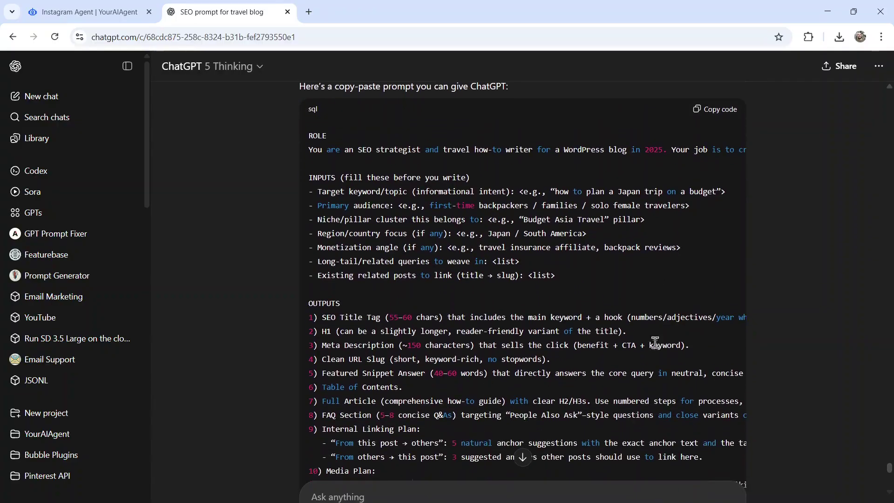
key(ctrl+w)
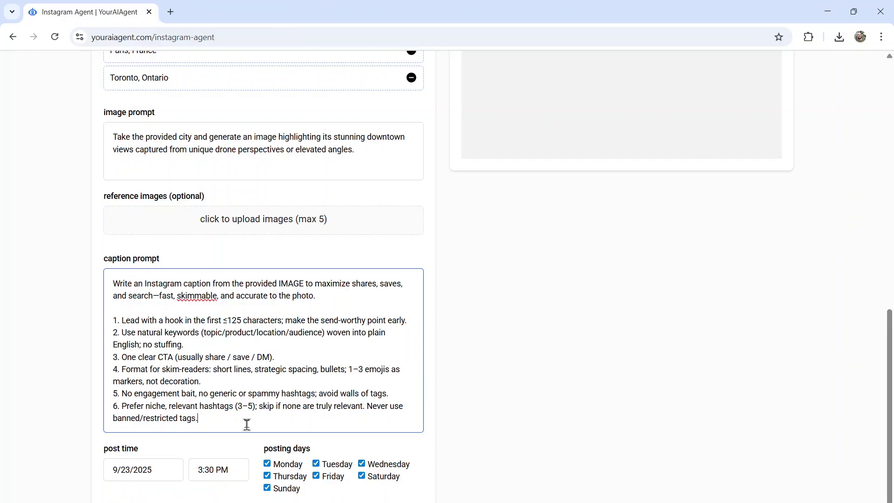
drag(233, 421, 97, 289)
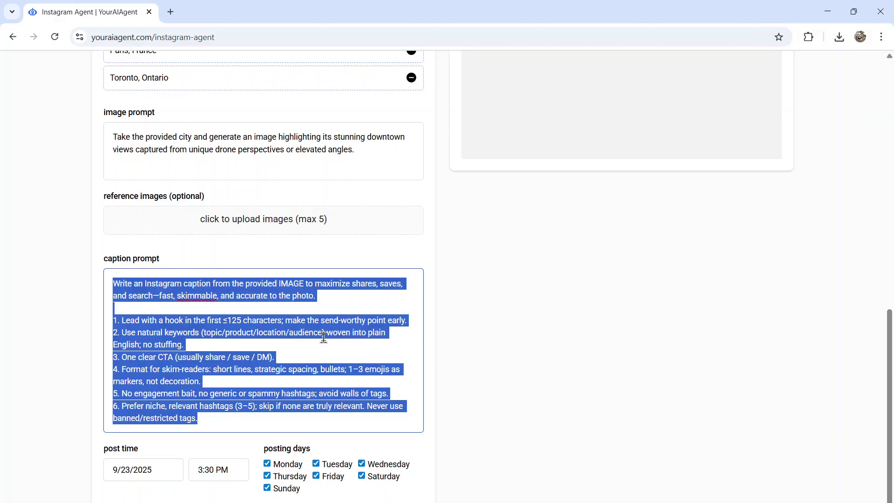
click(320, 356)
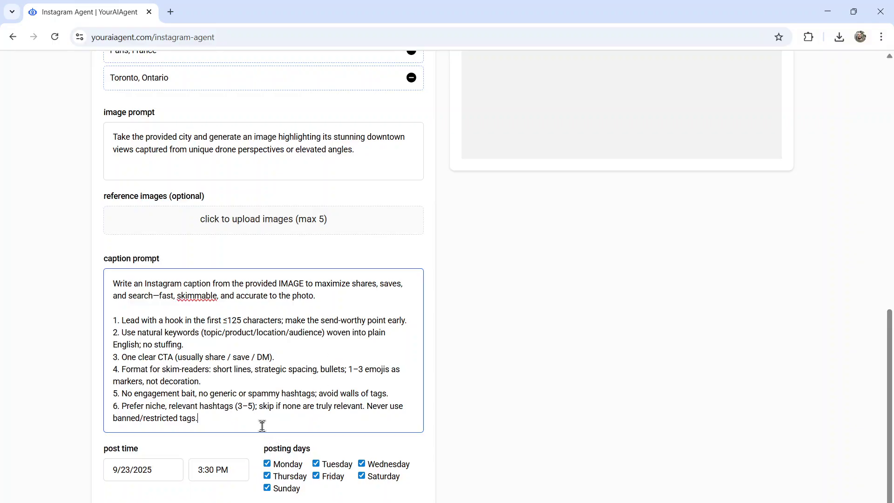
drag(259, 425, 111, 279)
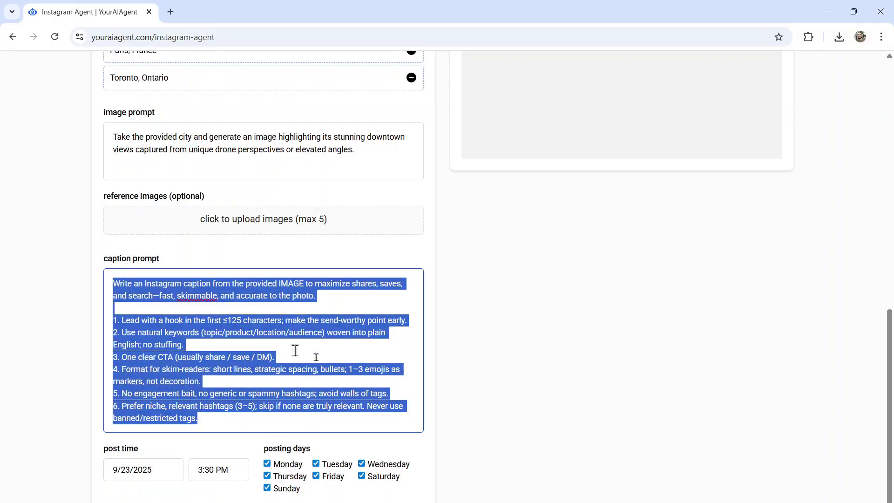
click(358, 369)
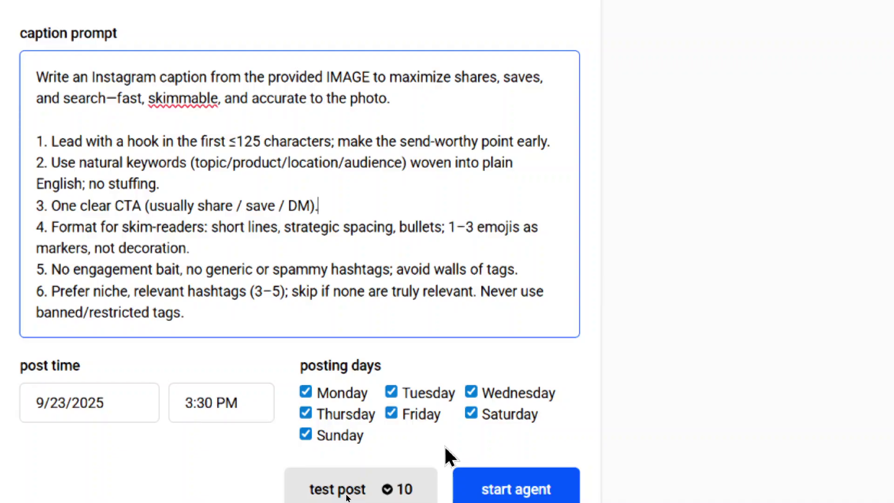
Uncheck Sunday and Saturday so the agent posts only Monday to Friday
click(444, 439)
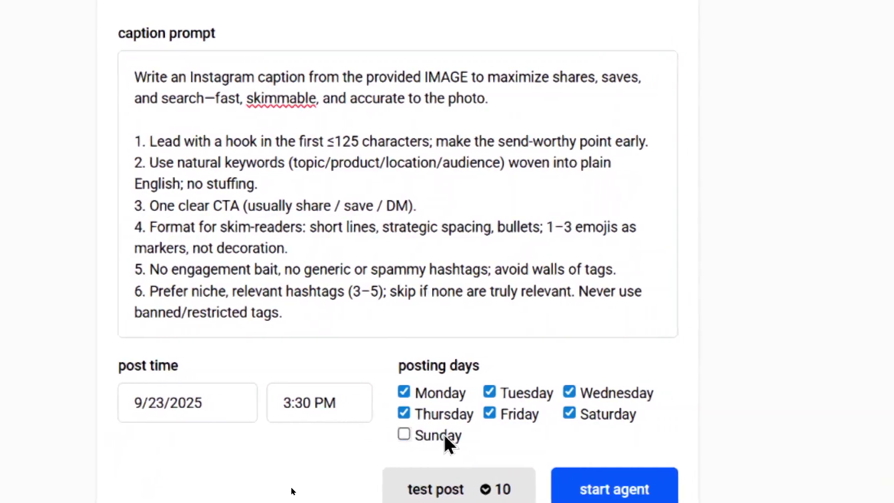
click(486, 413)
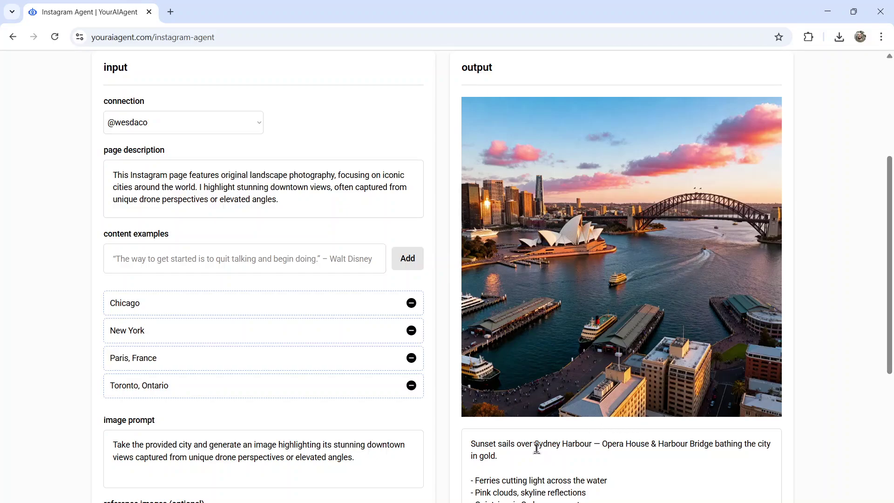
Review the Sydney Harbour caption, highlighting the Opera House phrases and the four-hashtag line
drag(535, 448, 714, 445)
click(631, 463)
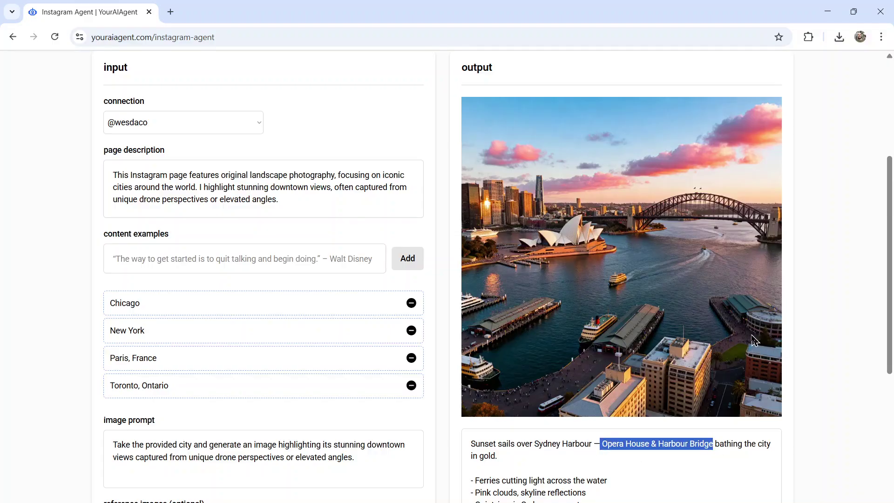
click(810, 336)
scroll(734, 376, down, 4)
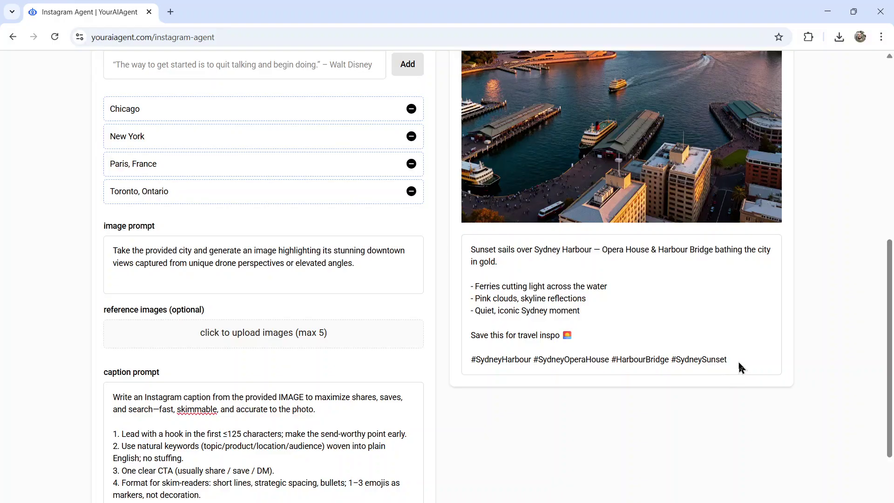
drag(739, 365, 472, 362)
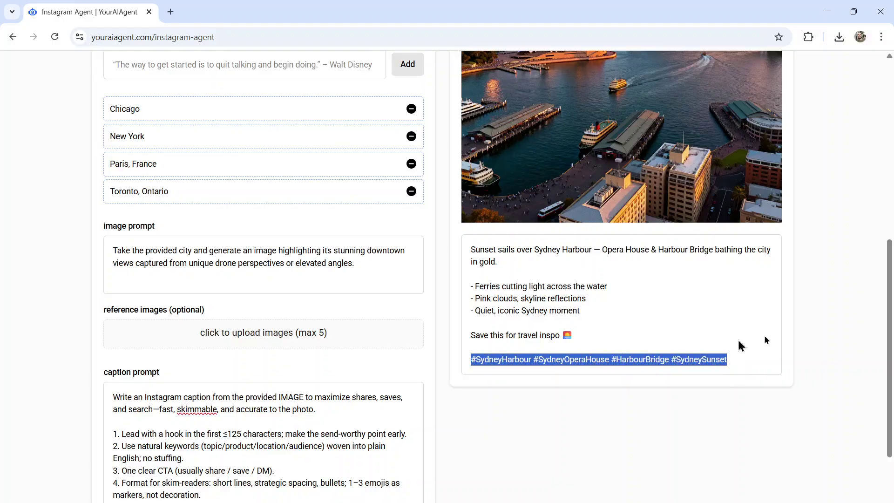
drag(890, 302, 891, 392)
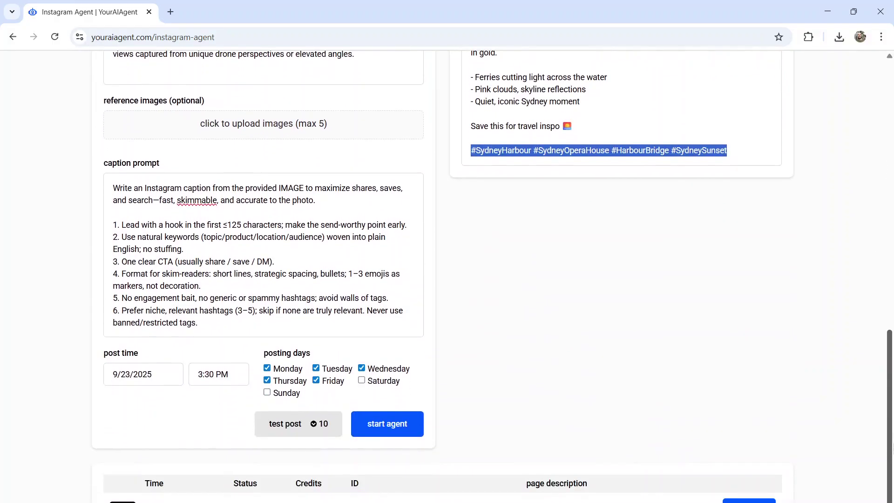
click(739, 409)
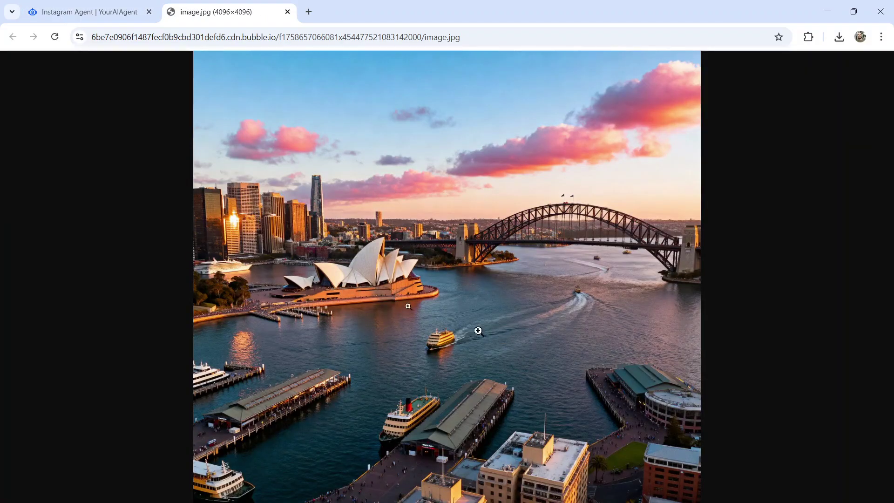
click(308, 249)
scroll(376, 267, up, 2)
scroll(375, 267, up, 3)
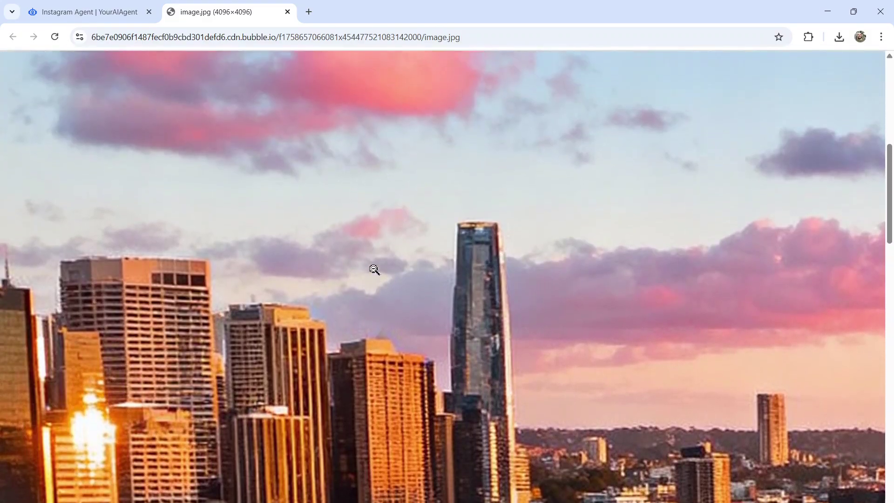
scroll(346, 272, down, 2)
scroll(345, 271, down, 7)
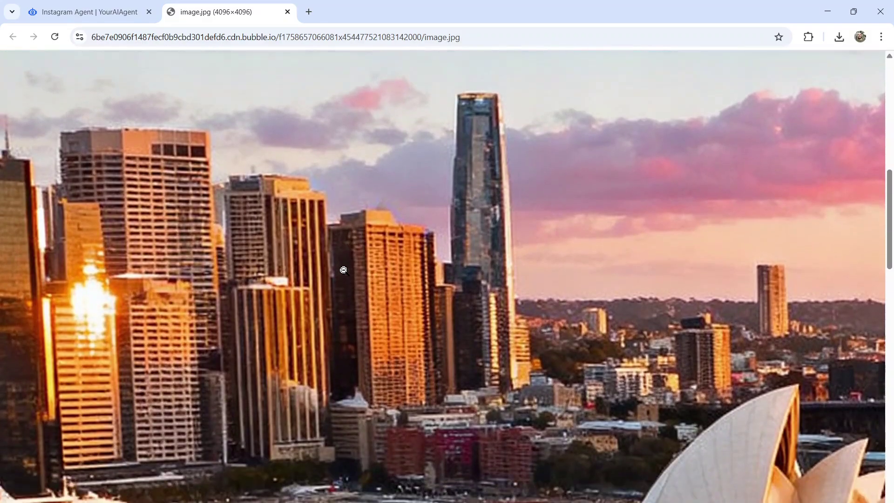
scroll(346, 271, down, 4)
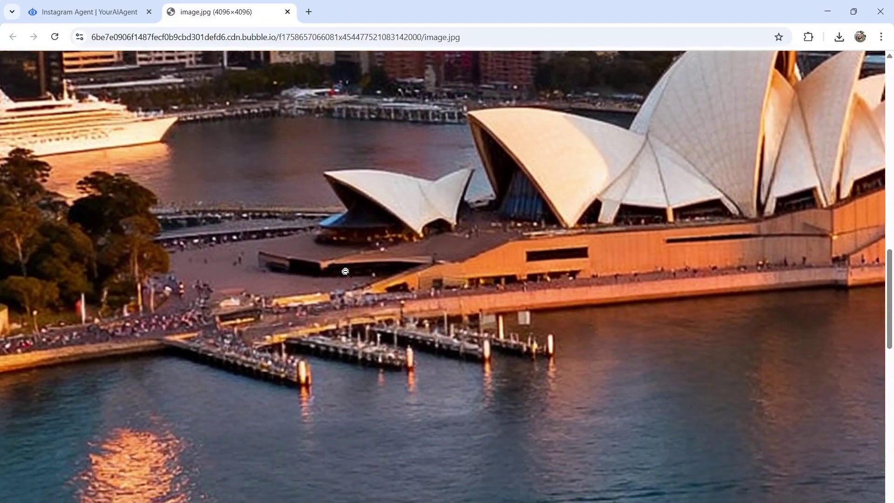
scroll(481, 302, right, 15)
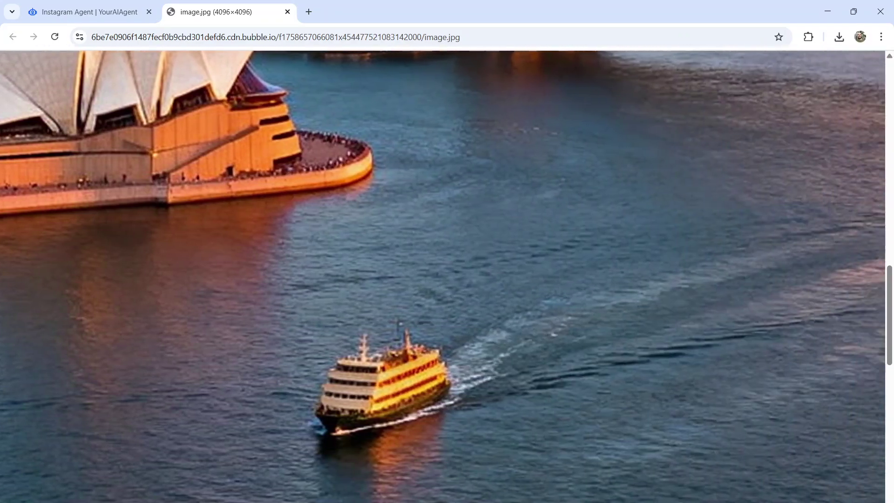
click(580, 409)
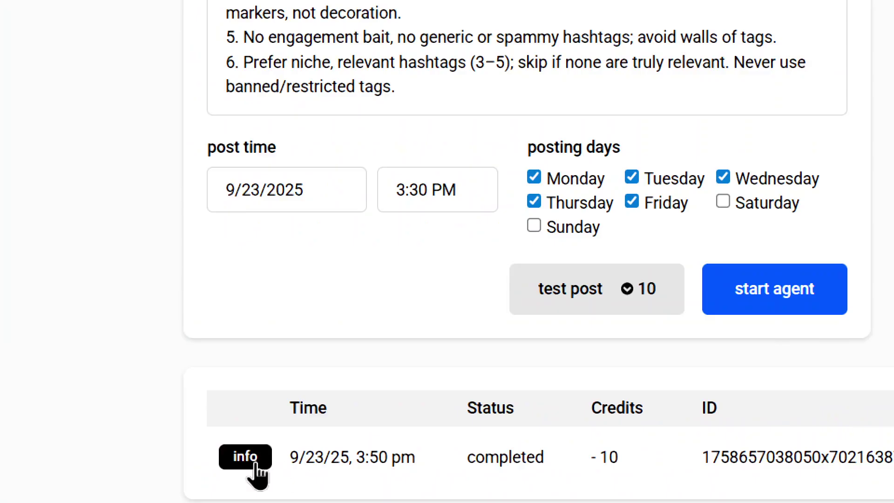
Inspect the completed test run's details and description text, then dismiss the modal
click(256, 464)
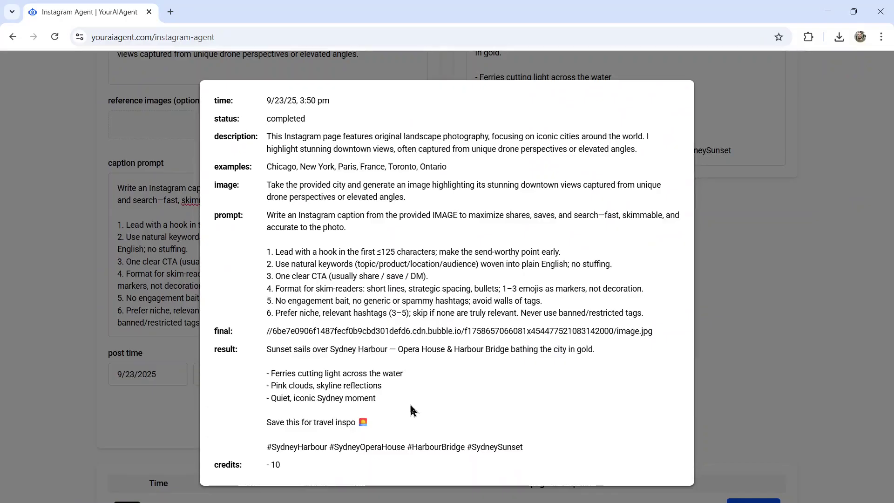
drag(653, 153, 267, 144)
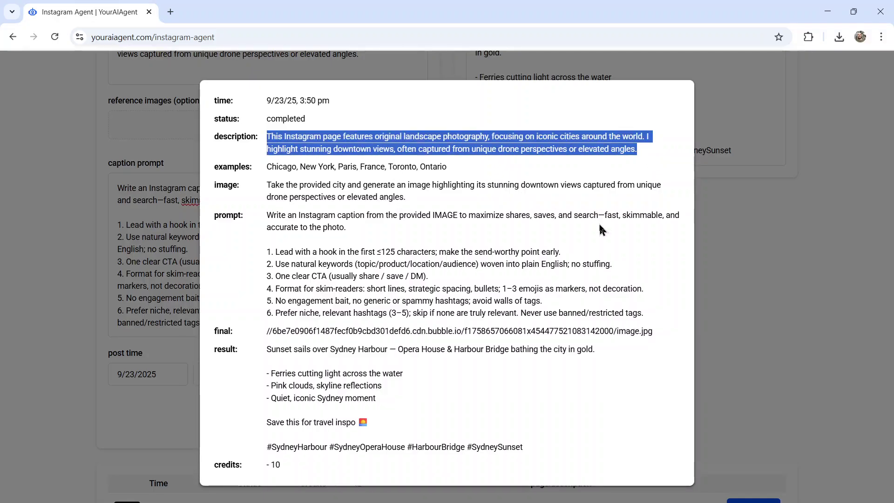
key(Escape)
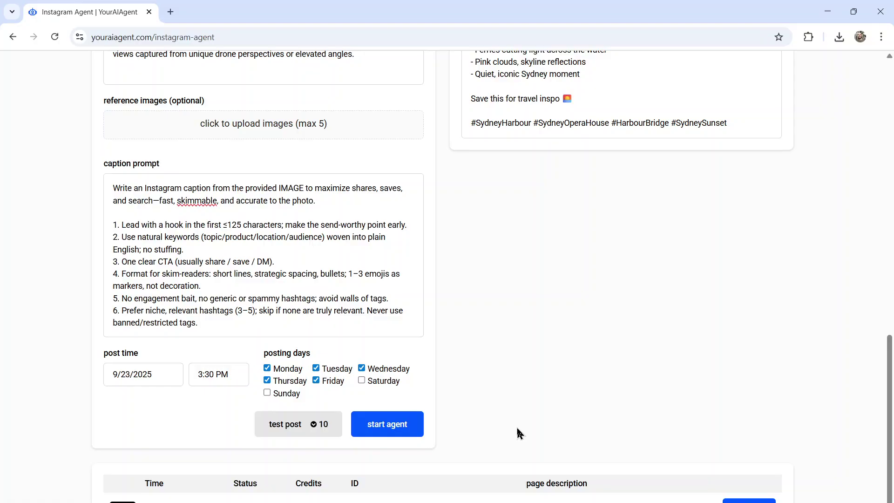
Launch the weekday agent and view Instagram Agent #1's details on the Workflows page
click(400, 435)
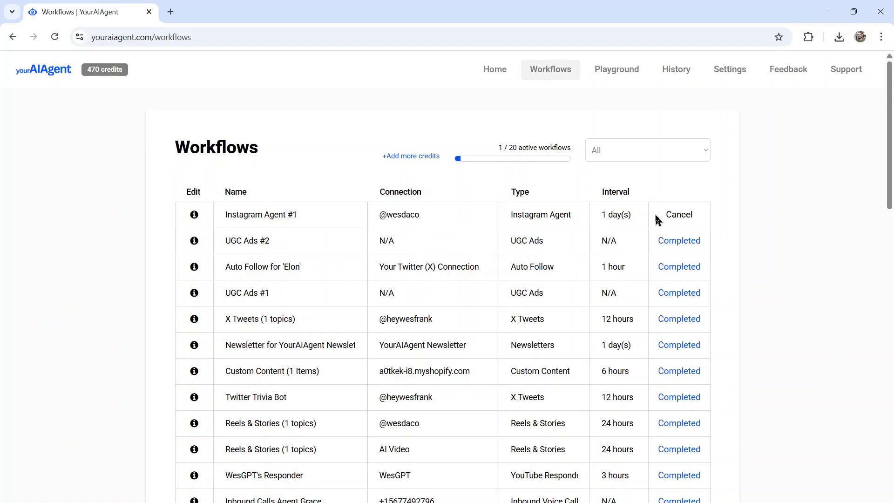
click(196, 216)
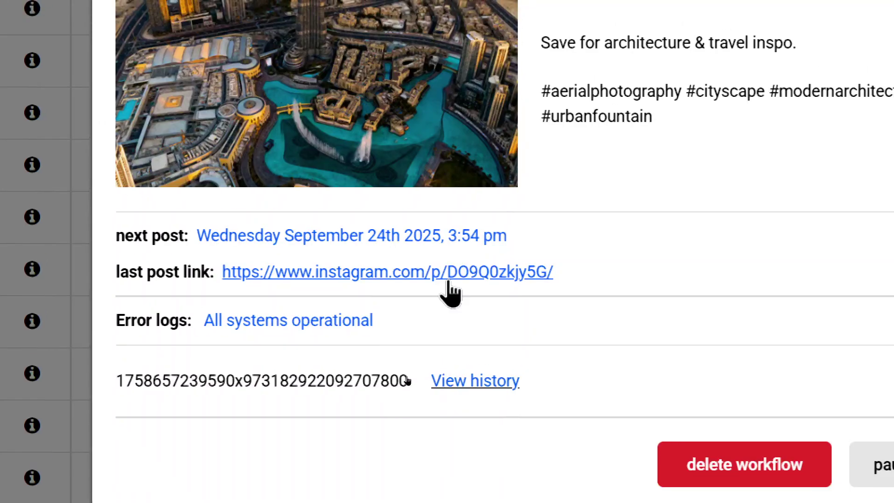
click(449, 280)
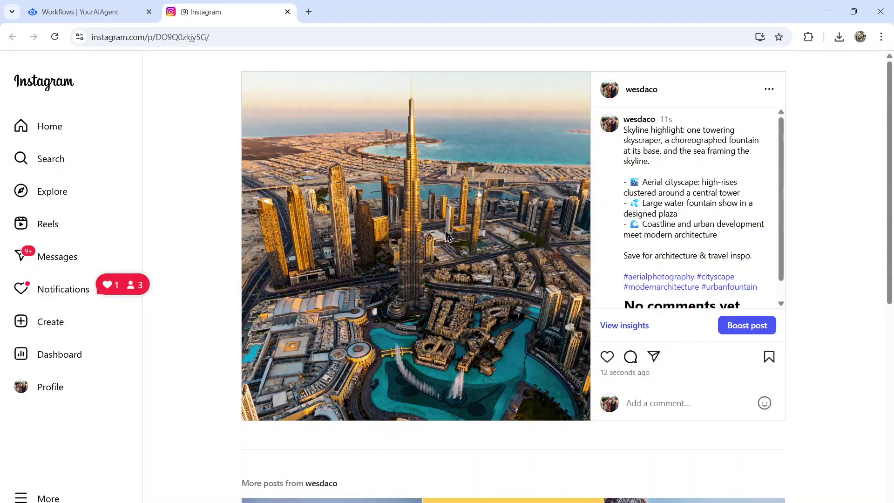
click(50, 387)
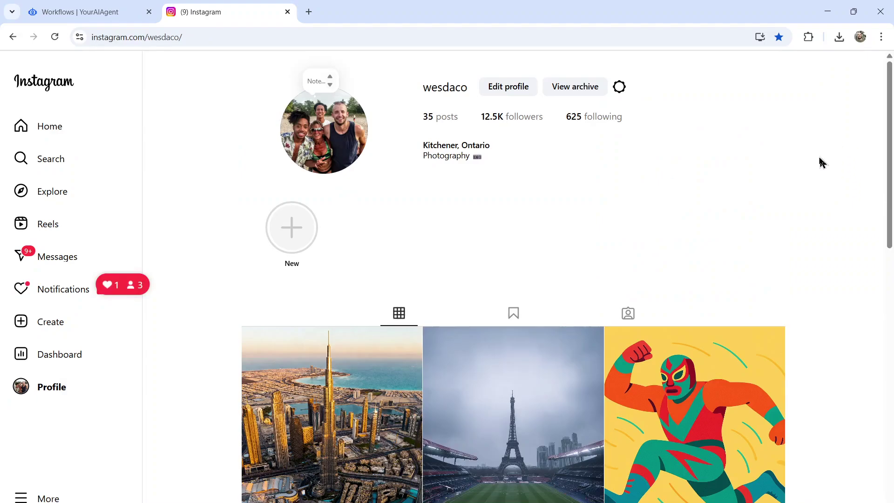
scroll(819, 164, down, 3)
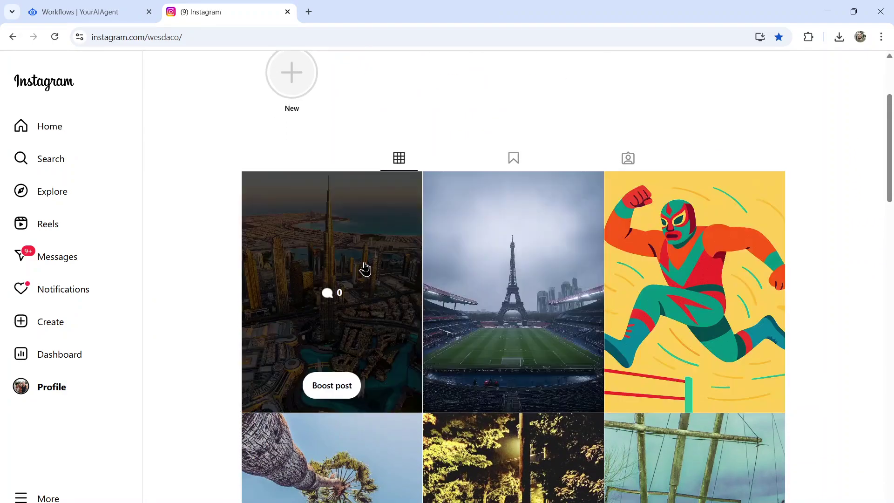
key(ctrl+w)
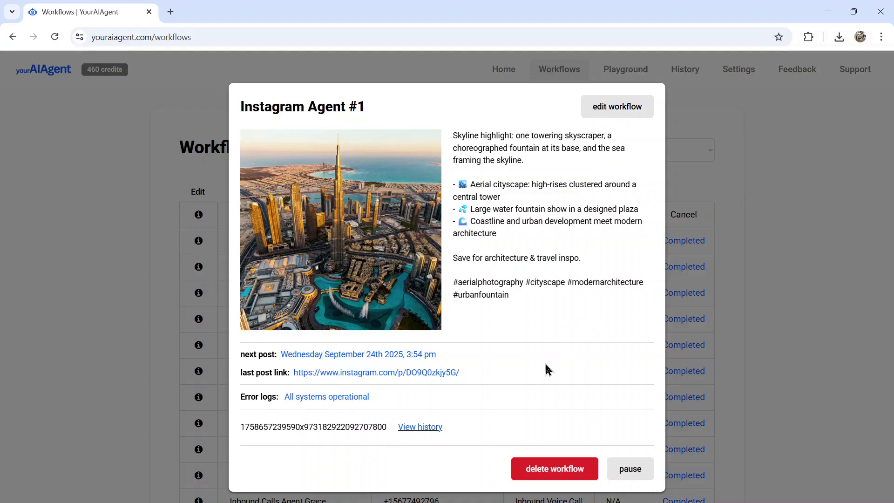
Check the output history showing the September 23rd skyline post, then close it
click(428, 429)
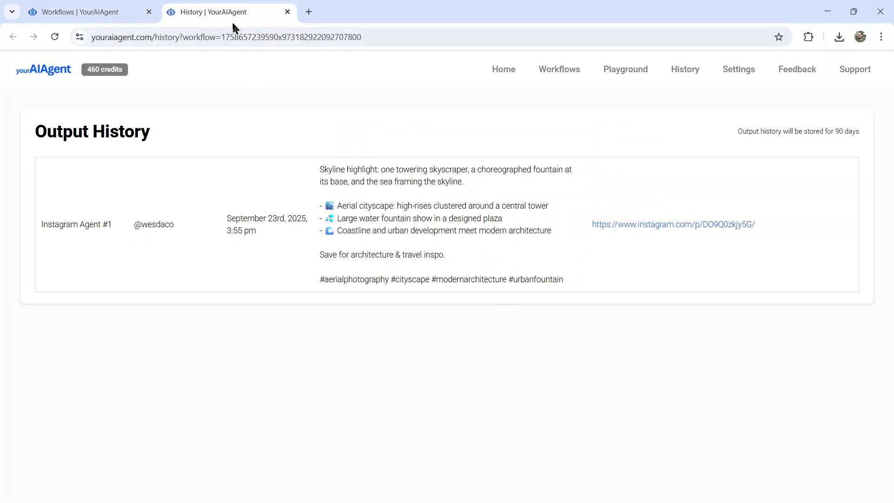
click(287, 12)
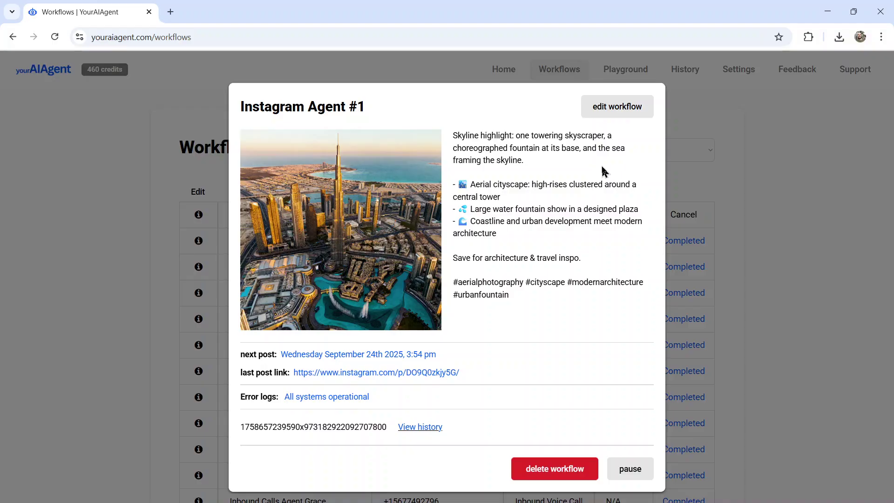
click(617, 107)
scroll(424, 210, down, 2)
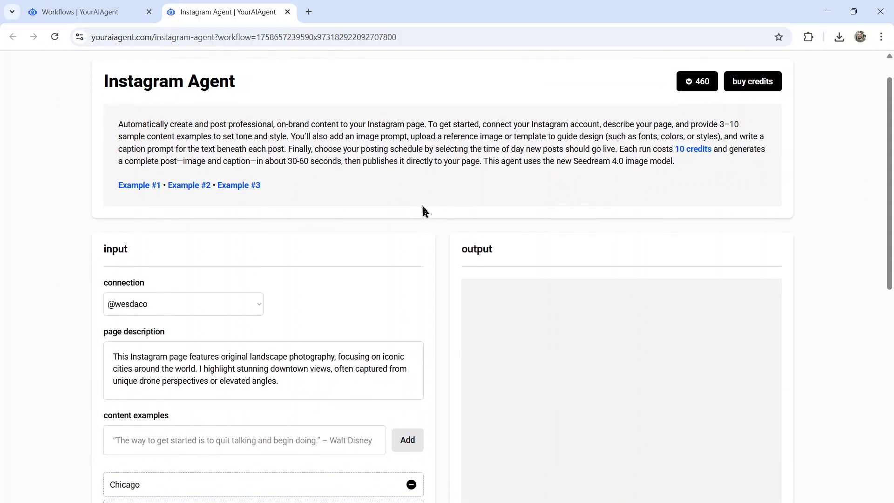
scroll(424, 211, down, 5)
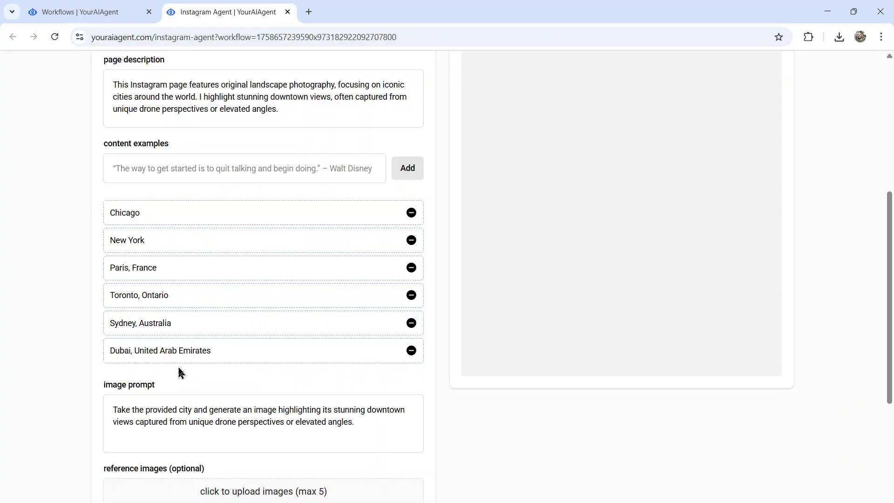
scroll(184, 372, down, 3)
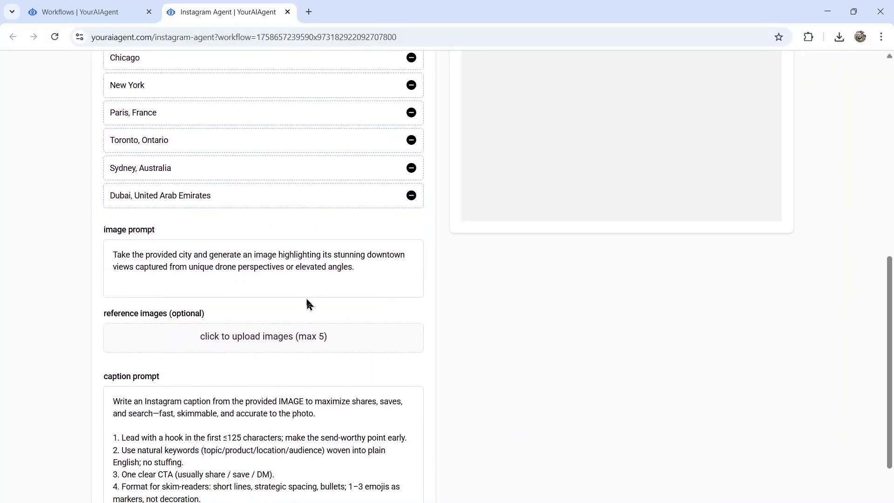
scroll(308, 301, up, 4)
click(312, 153)
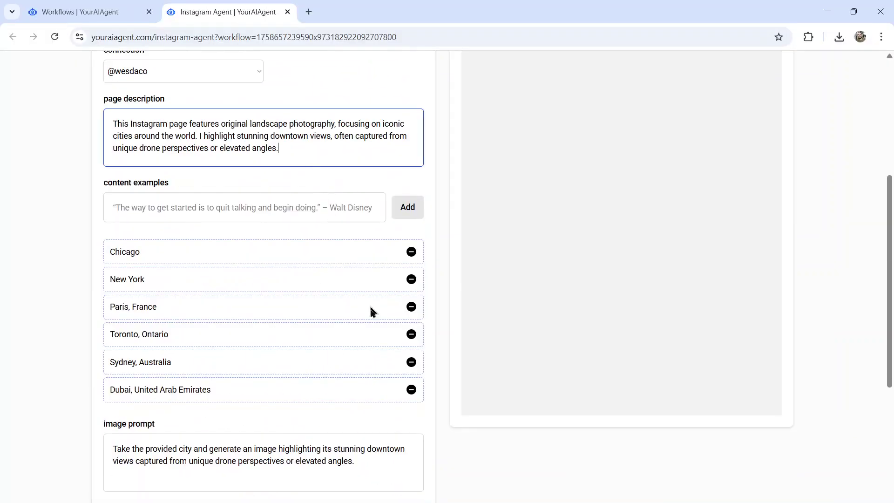
scroll(326, 352, down, 2)
scroll(325, 356, down, 6)
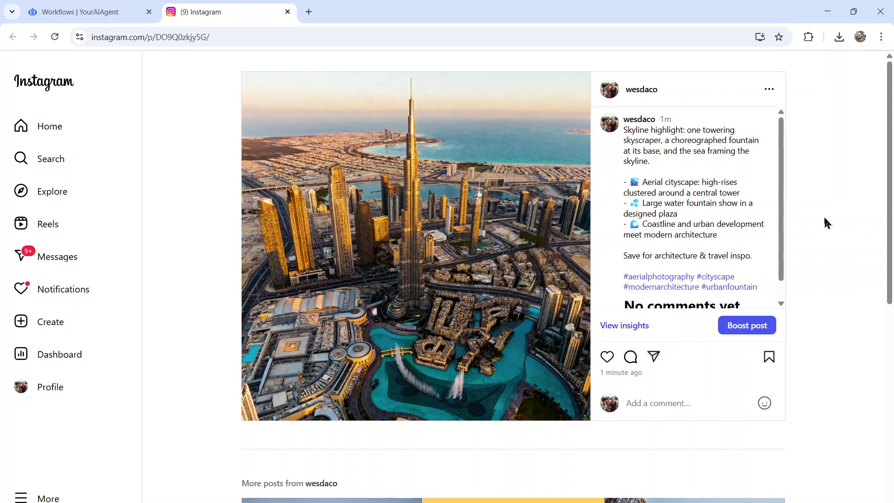
Return from the Instagram tab to the YourAIAgent Workflows list
key(ctrl+shift+Tab)
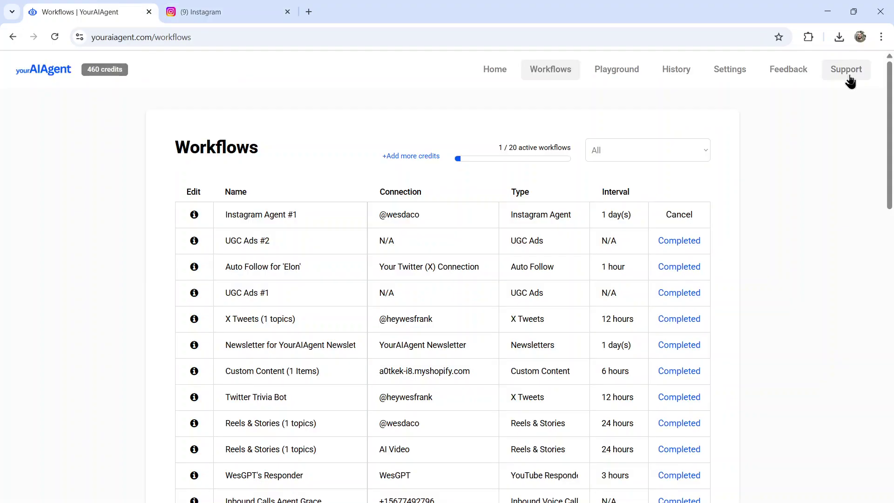